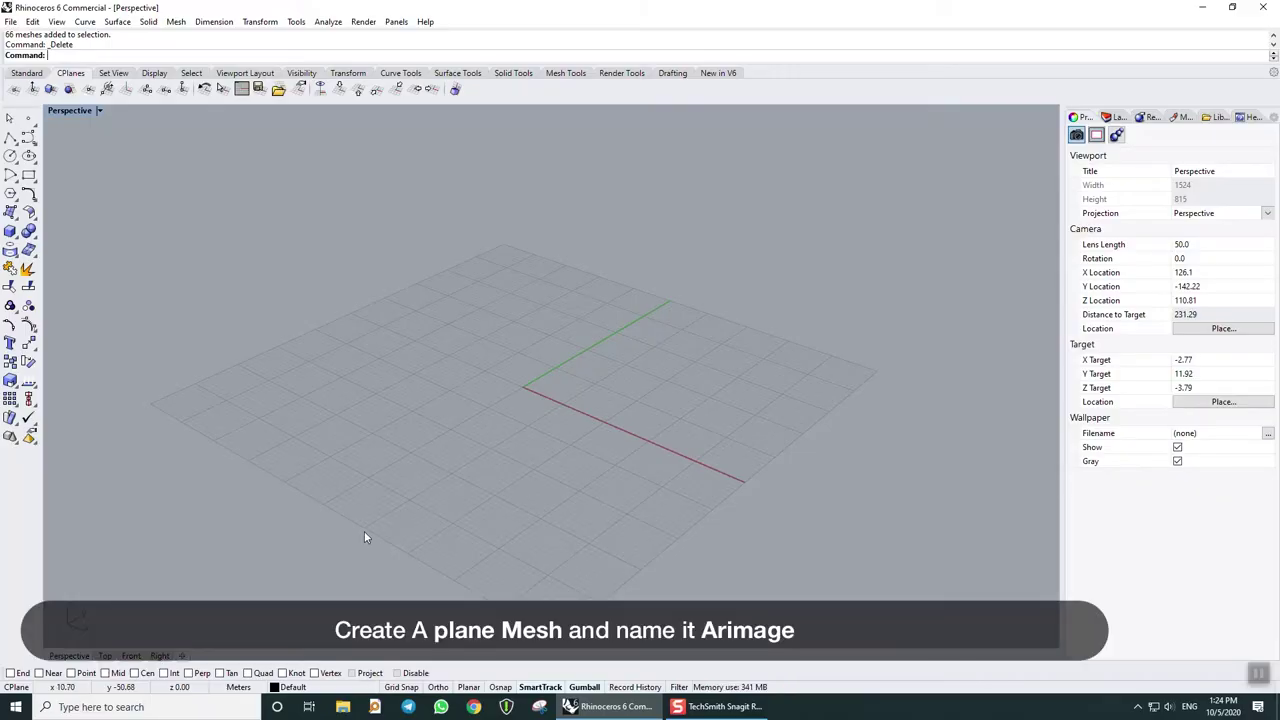
# Step: Create a 40 by 40 mesh plane on the ground grid with the MeshPlane command
pyautogui.click(176, 21)
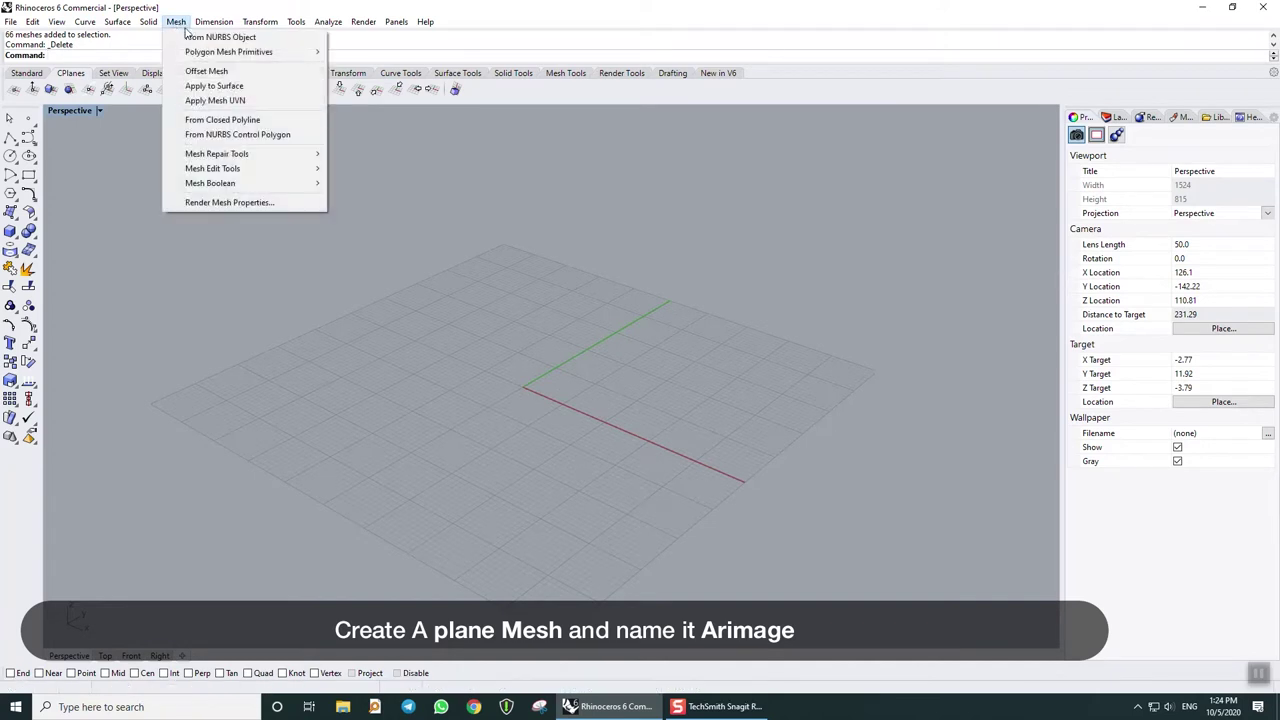
pyautogui.moveTo(229, 52)
pyautogui.click(350, 62)
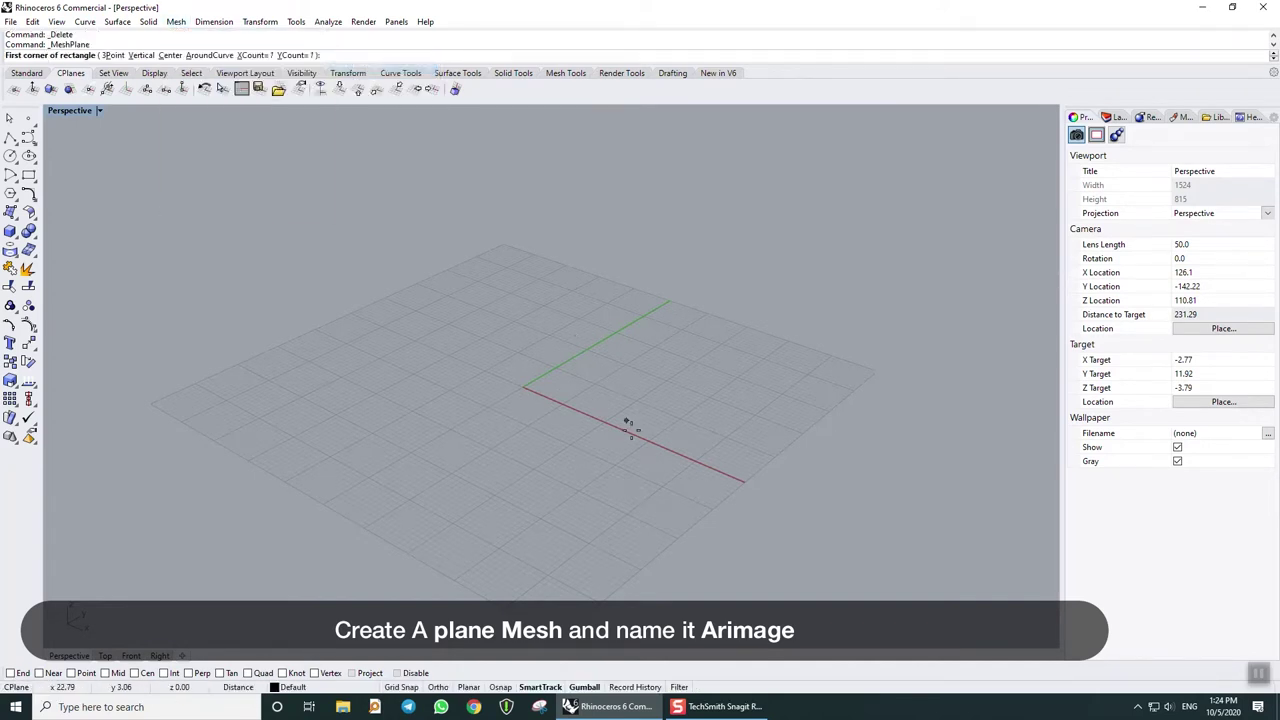
pyautogui.click(660, 463)
pyautogui.write('4')
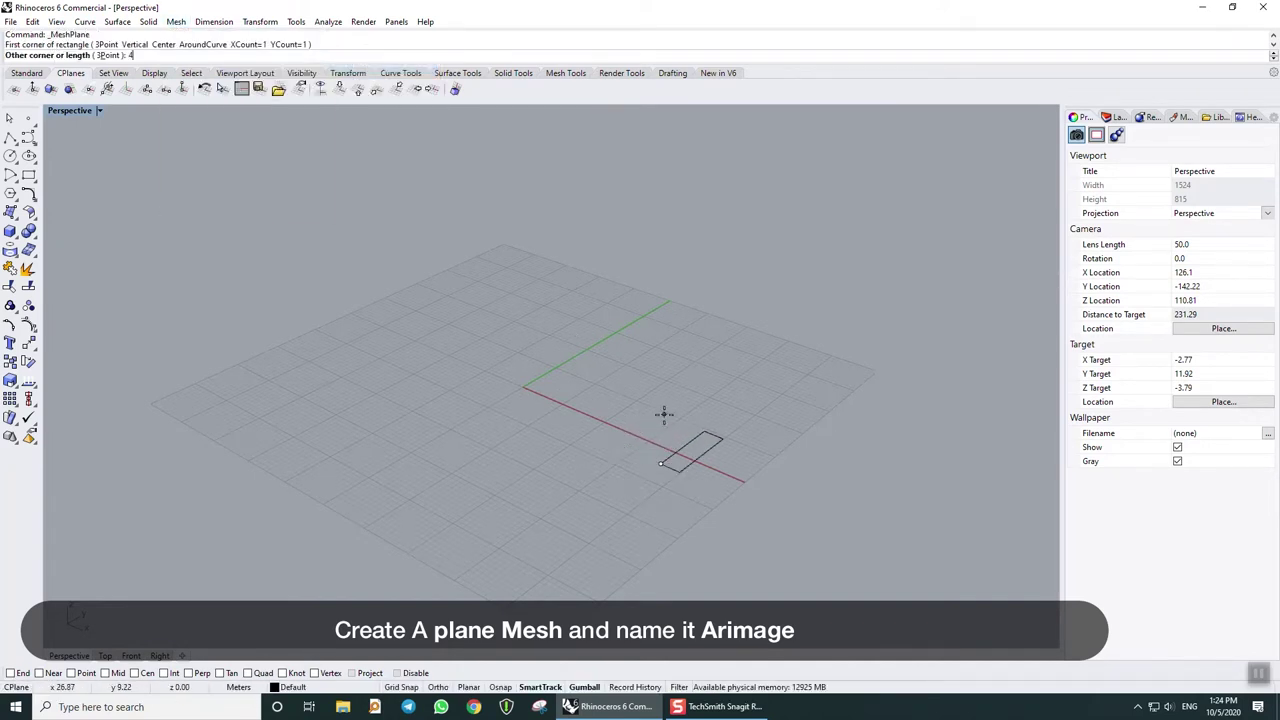
pyautogui.write('0')
pyautogui.press('Return')
pyautogui.press('Return')
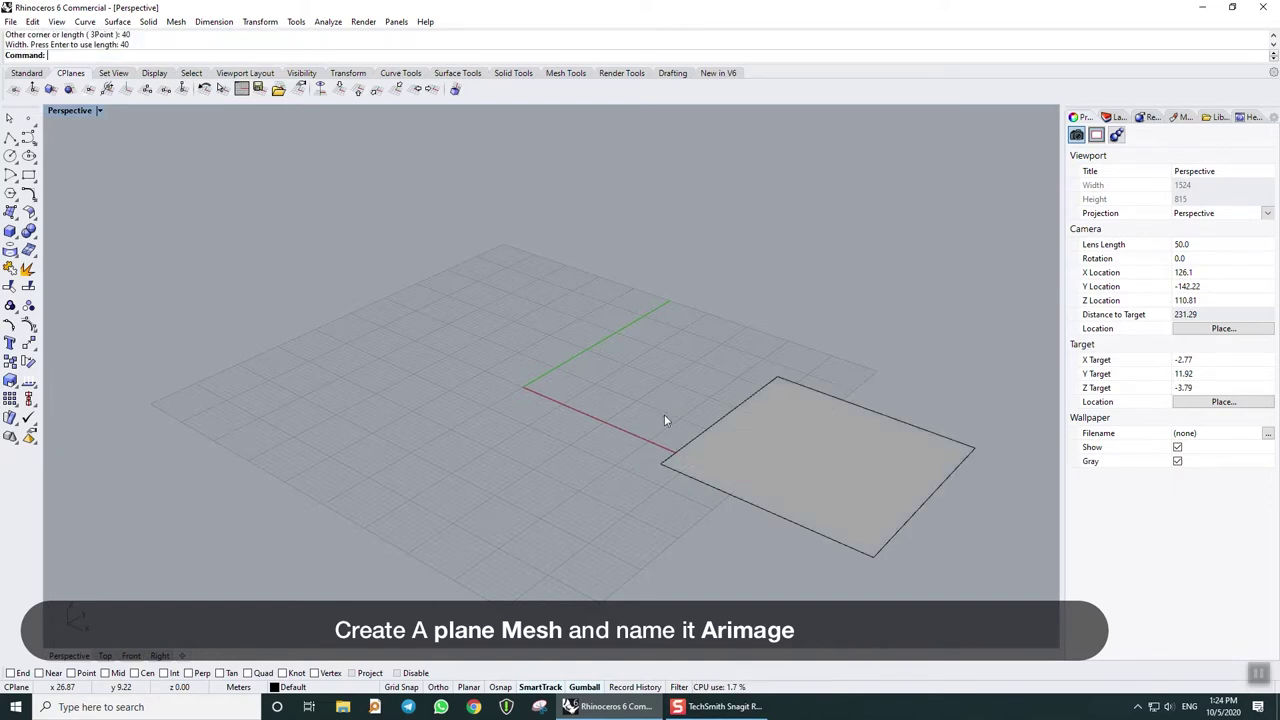
# Step: Select the plane and enter Arimage as its name in the Object properties
pyautogui.click(741, 444)
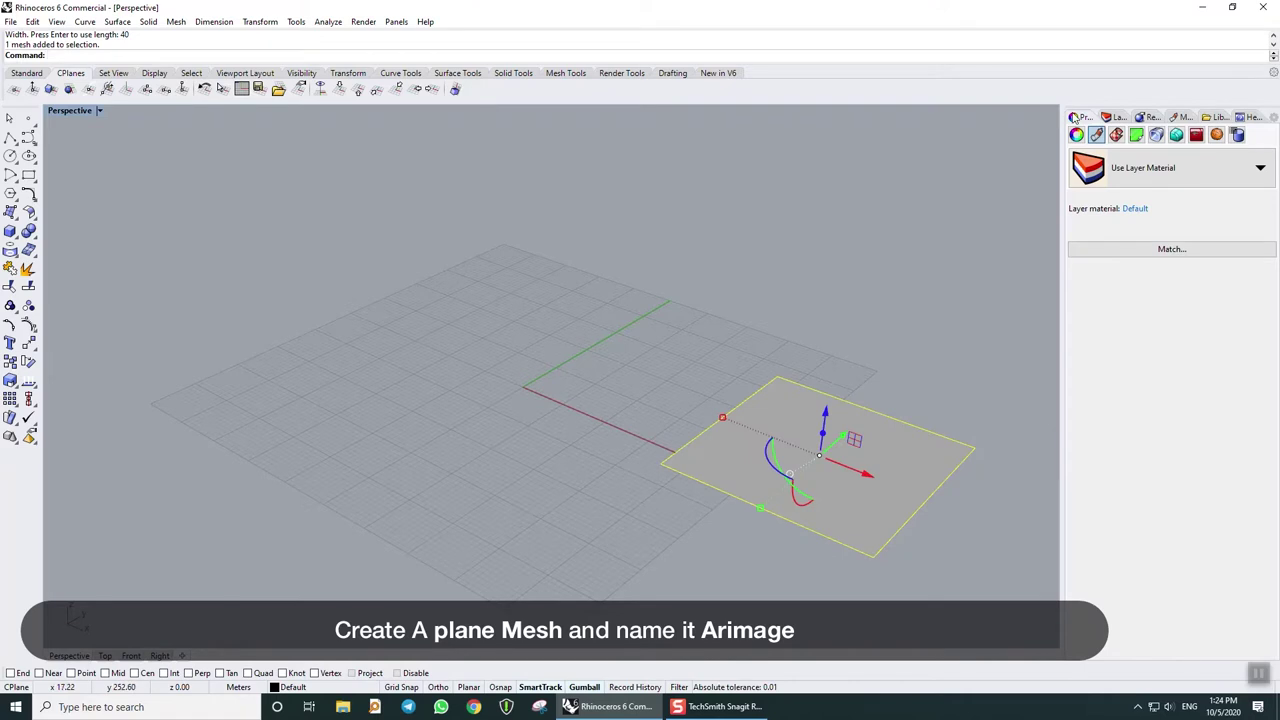
pyautogui.click(1076, 135)
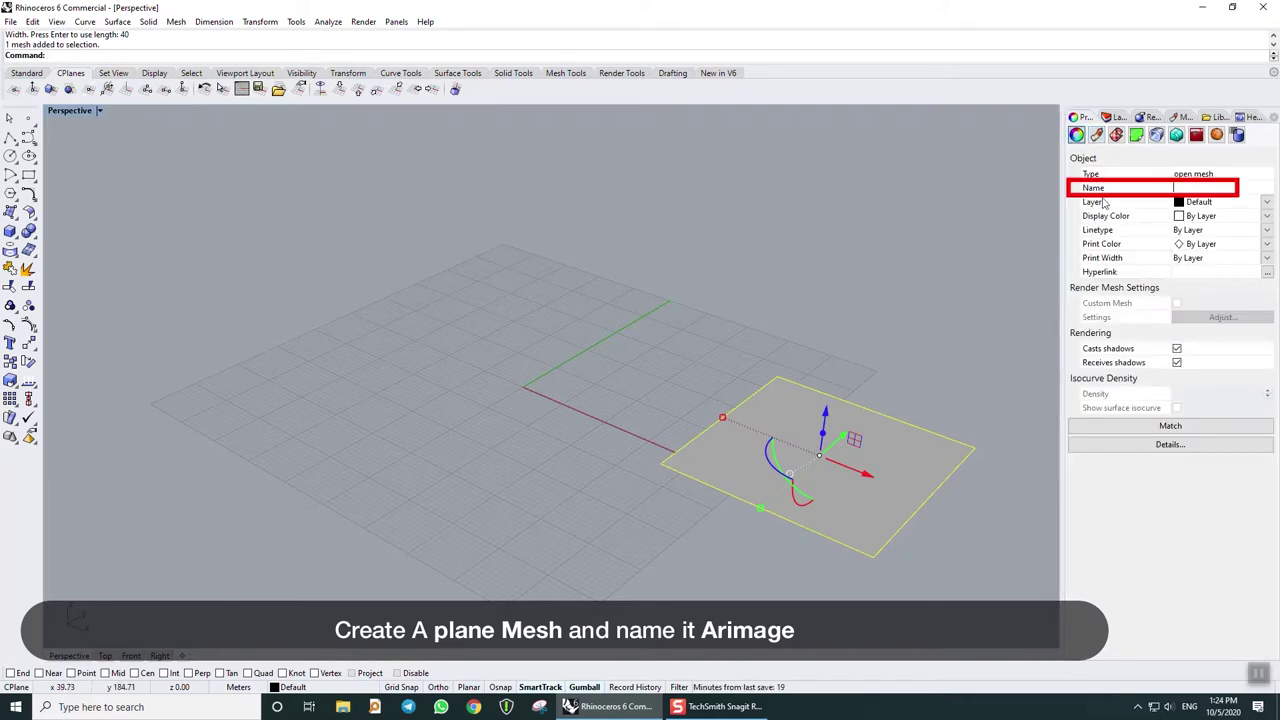
pyautogui.write('Arimage')
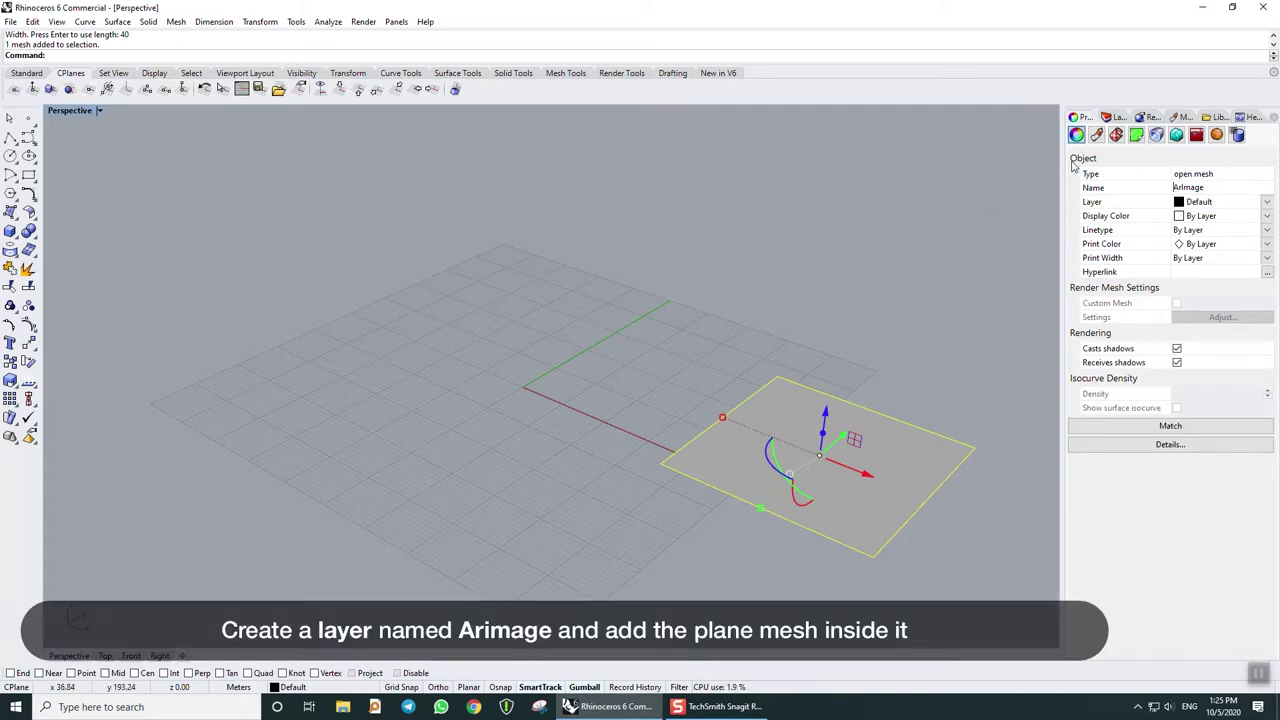
# Step: Rename Layer 01 to Arimage in the Layers panel
pyautogui.click(1108, 118)
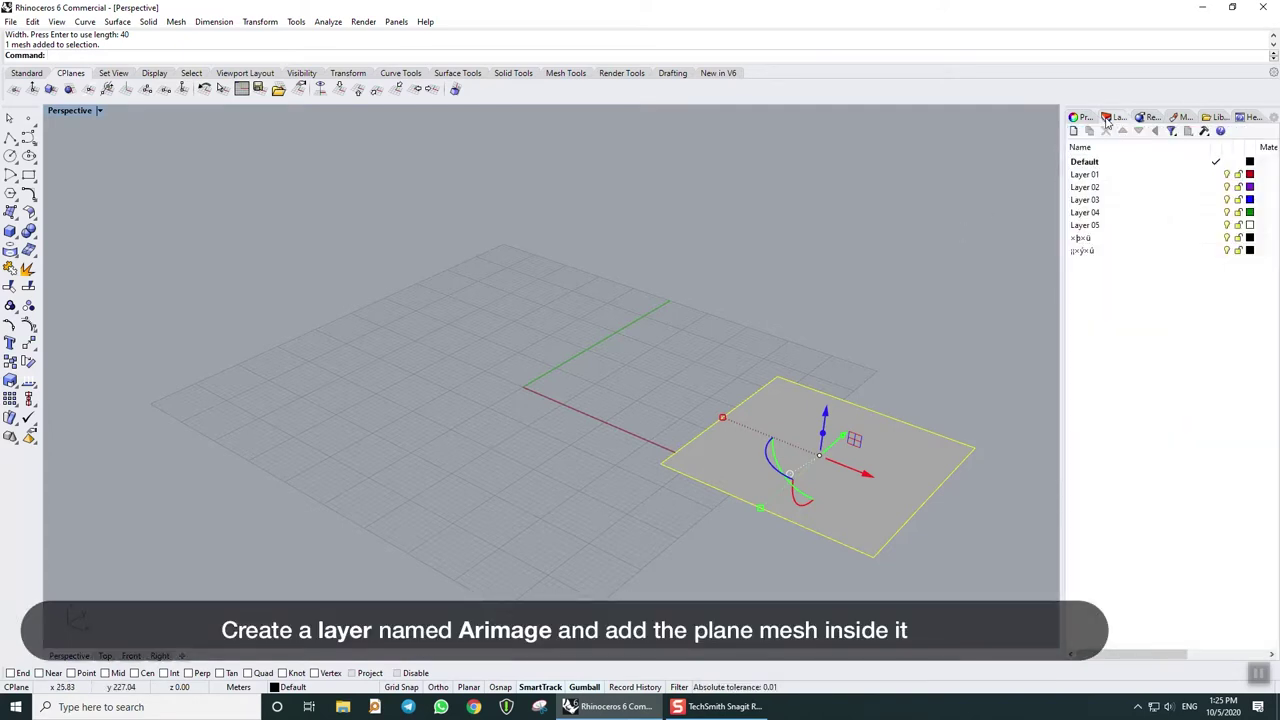
pyautogui.doubleClick(1092, 175)
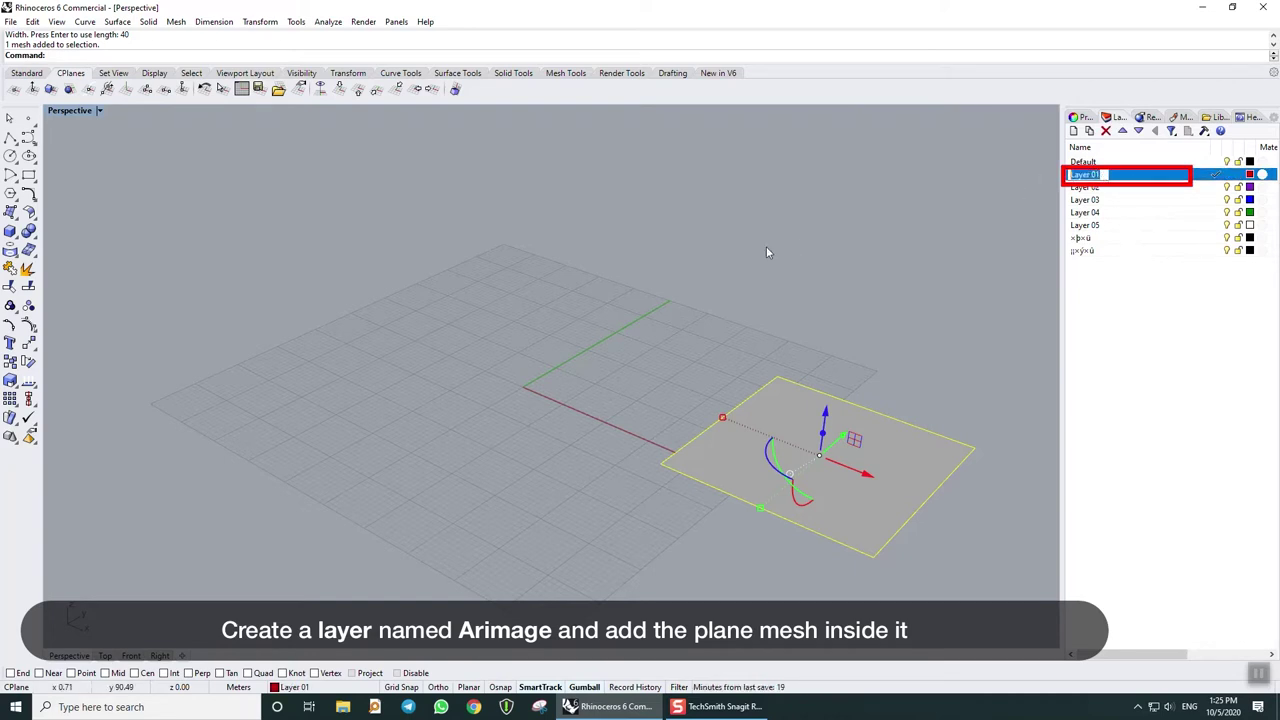
pyautogui.write('Arimage')
pyautogui.press('Return')
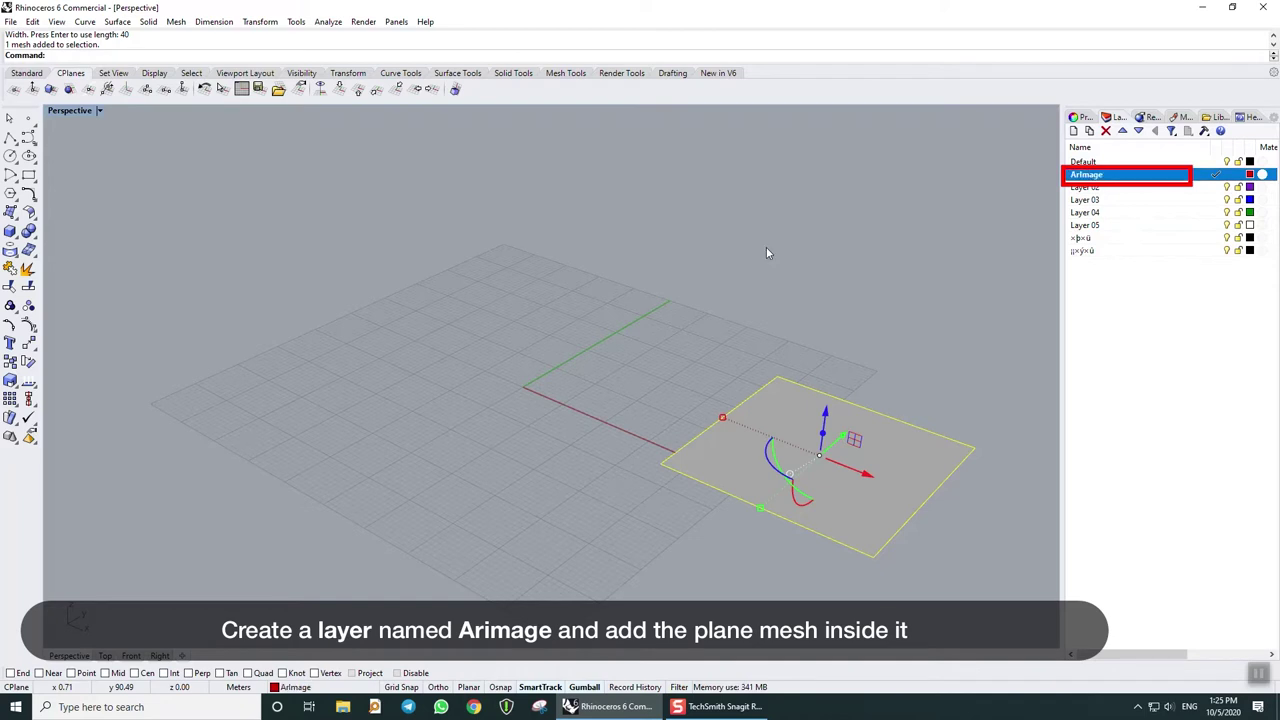
# Step: Set the plane's Layer property to Arimage
pyautogui.click(1080, 119)
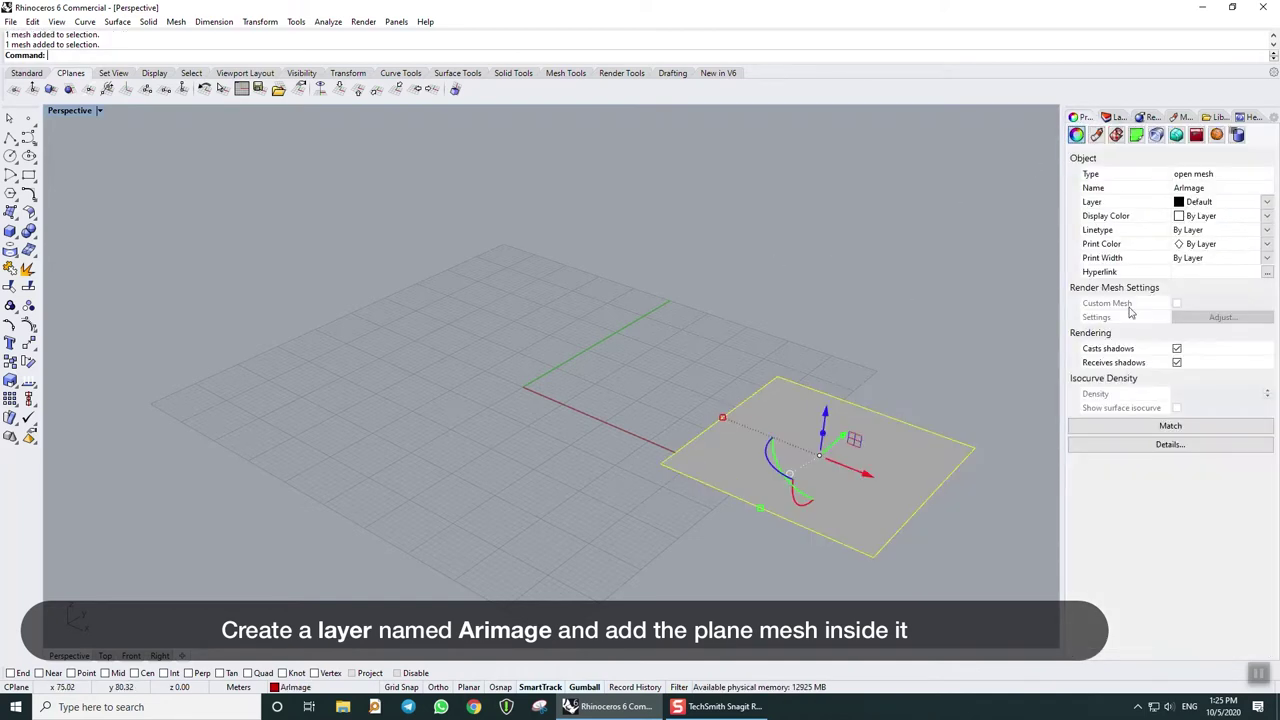
pyautogui.click(1269, 207)
pyautogui.click(1227, 229)
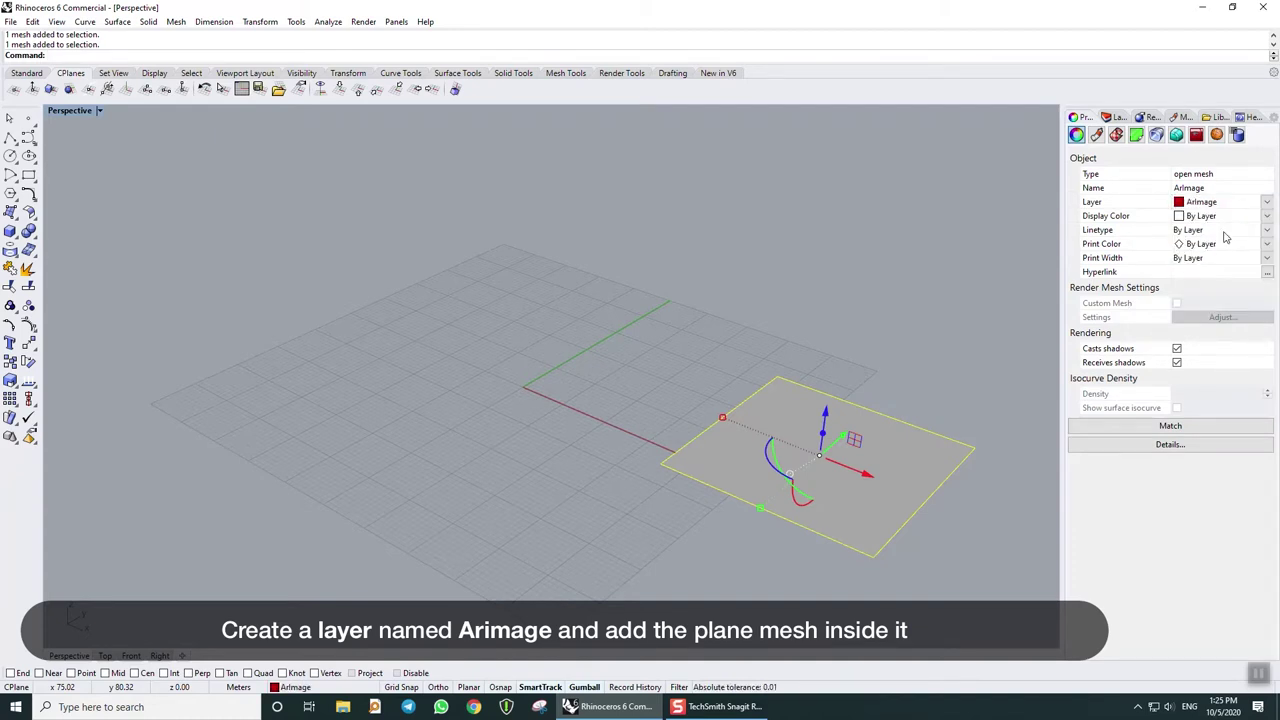
pyautogui.moveTo(935, 345)
pyautogui.mouseDown(button='right')
pyautogui.moveTo(932, 366)
pyautogui.moveTo(911, 357)
pyautogui.mouseUp(button='right')
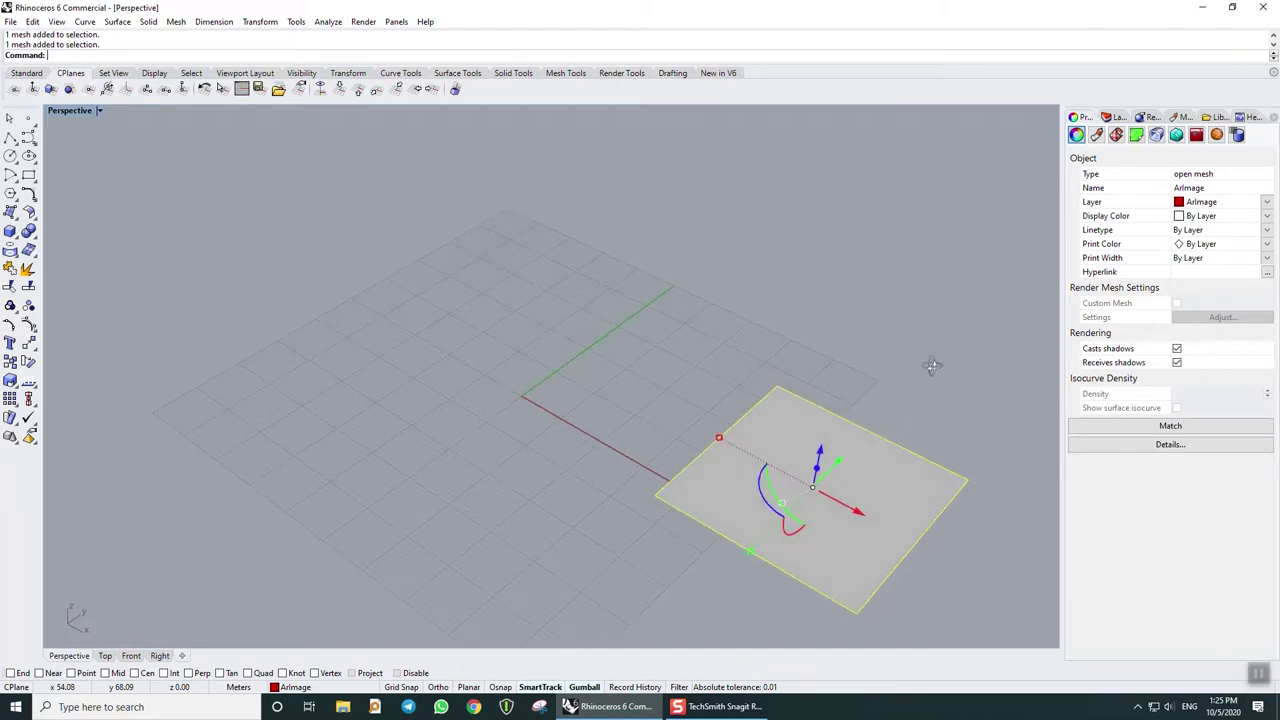
# Step: Give the plane a new Custom material and choose to assign an image texture to its Color
pyautogui.click(922, 369)
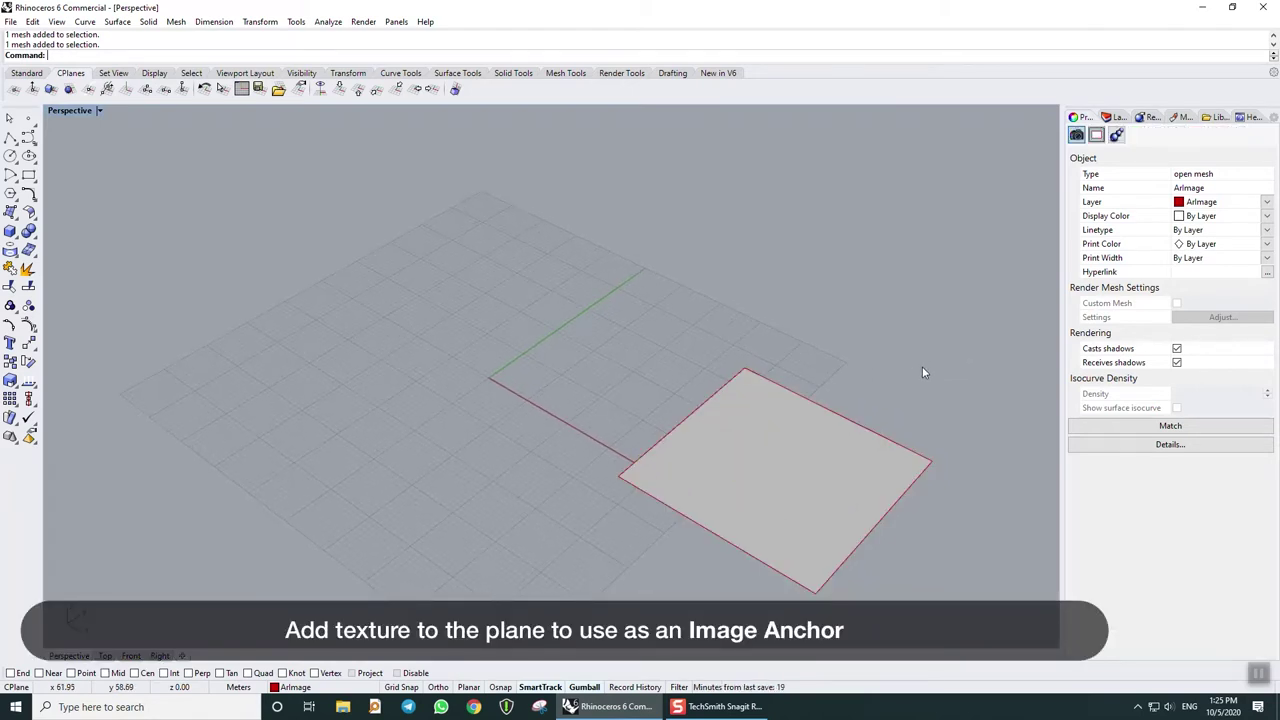
pyautogui.click(800, 482)
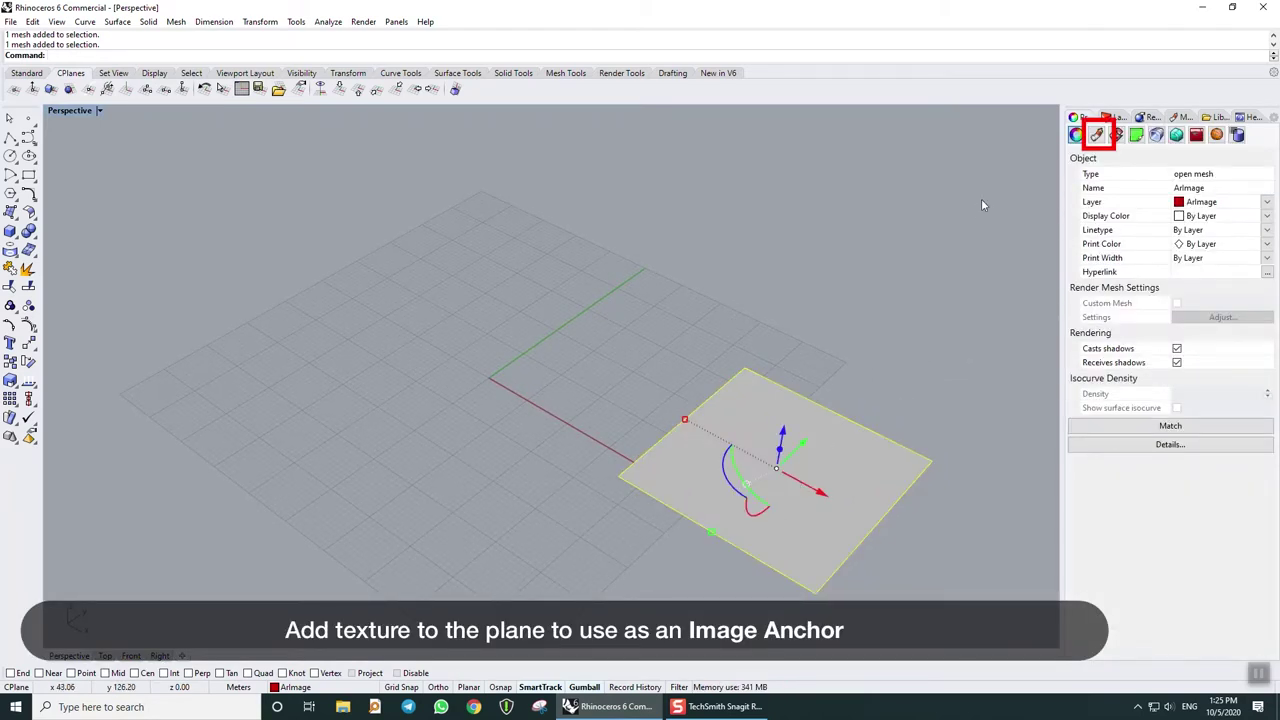
pyautogui.click(1097, 137)
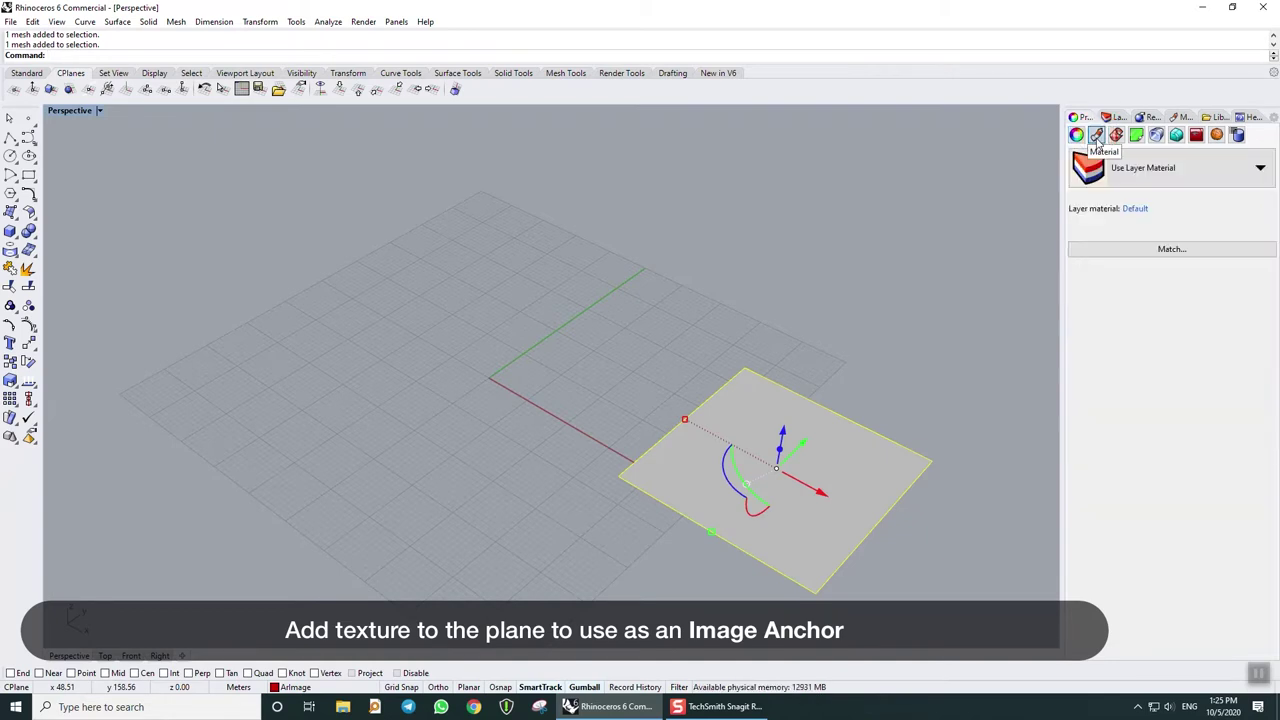
pyautogui.click(1218, 175)
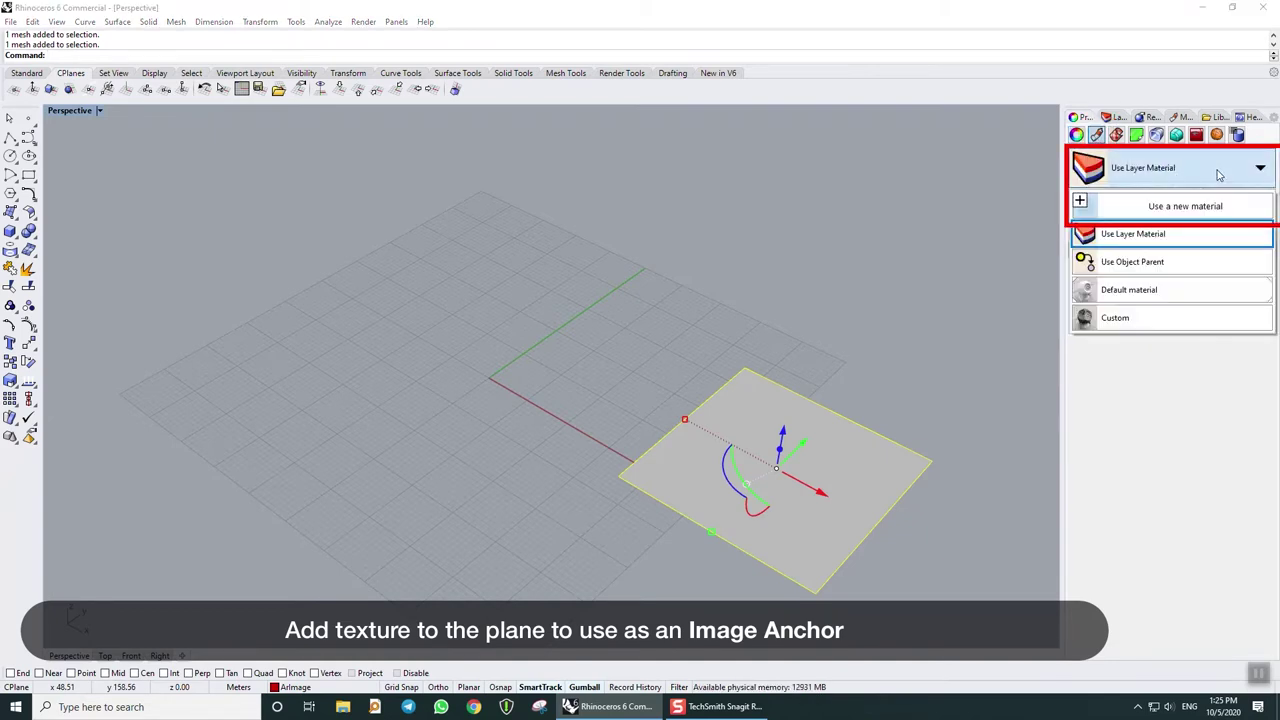
pyautogui.click(1256, 210)
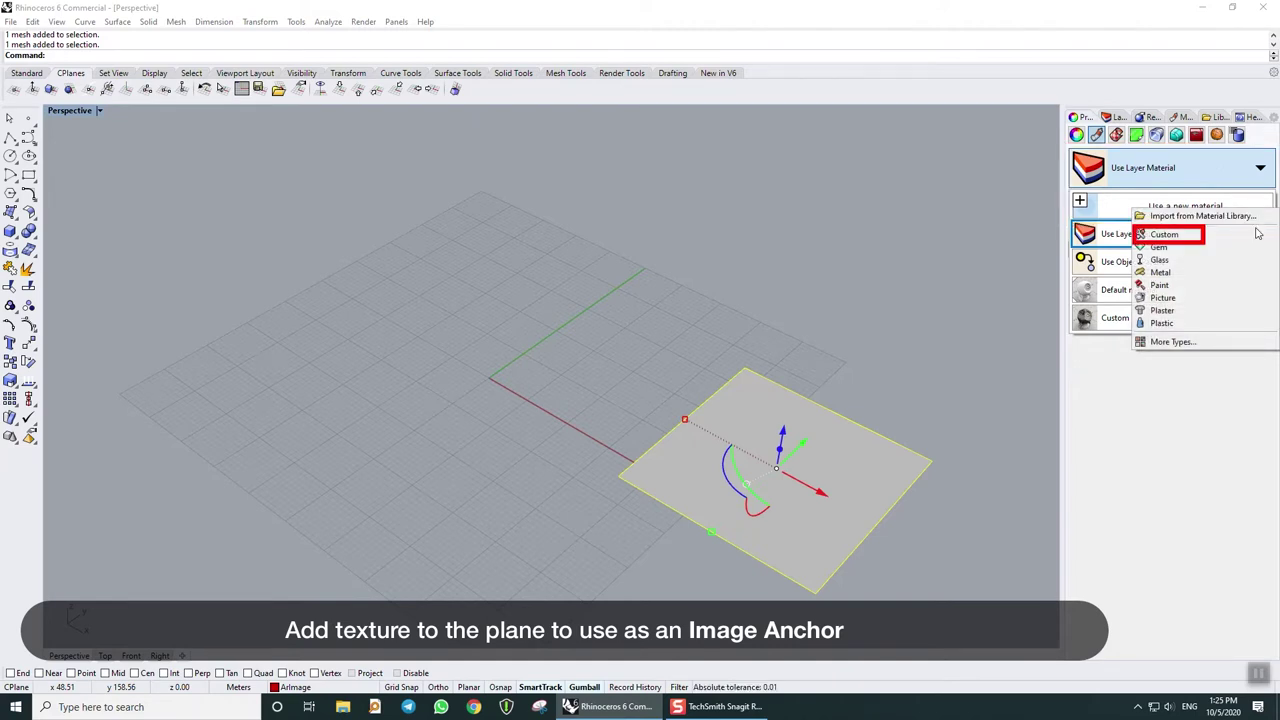
pyautogui.click(1258, 234)
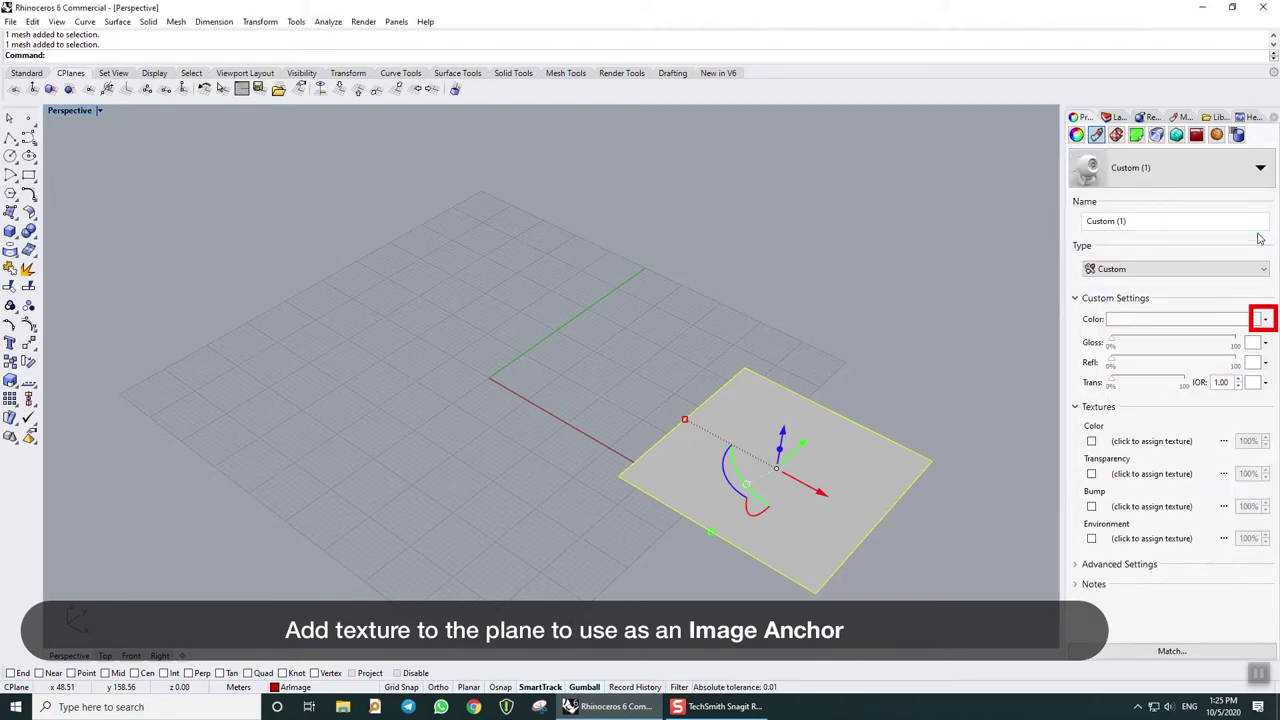
pyautogui.click(1266, 319)
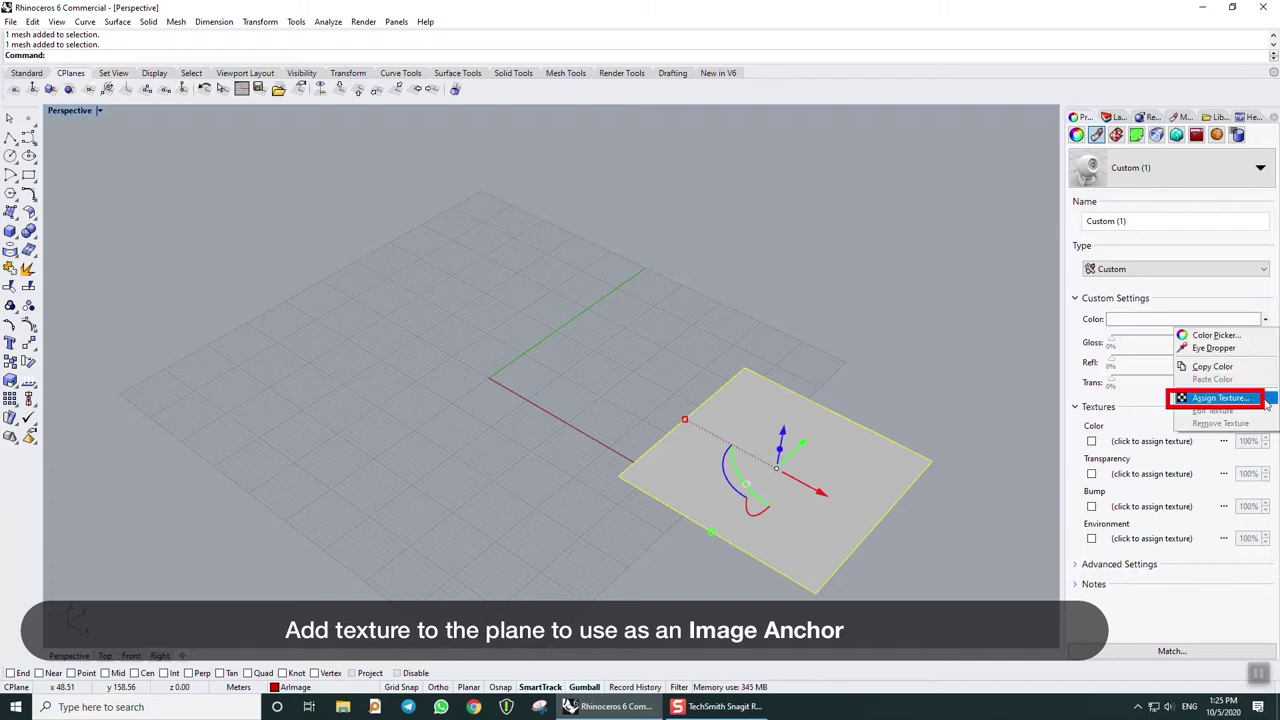
pyautogui.click(1260, 400)
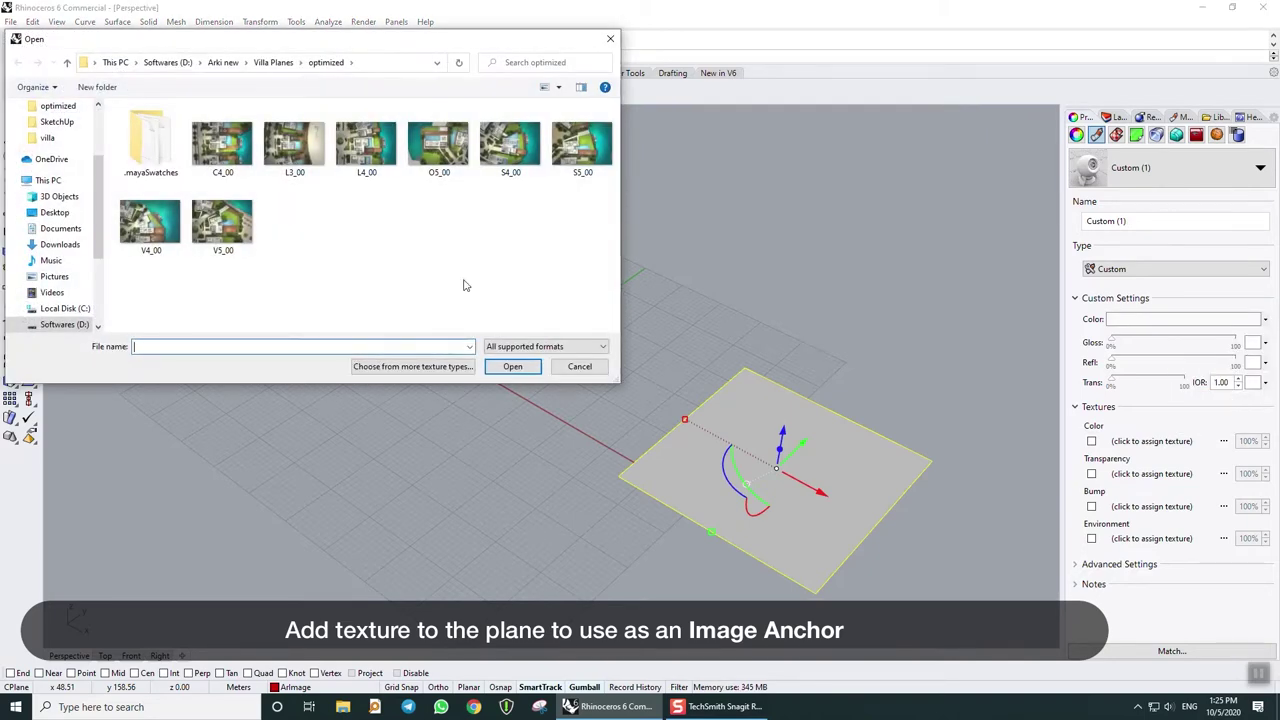
# Step: Load the V5_00 site image as the Custom (1) colour texture, then zoom and pan to view it
pyautogui.click(222, 228)
pyautogui.click(510, 369)
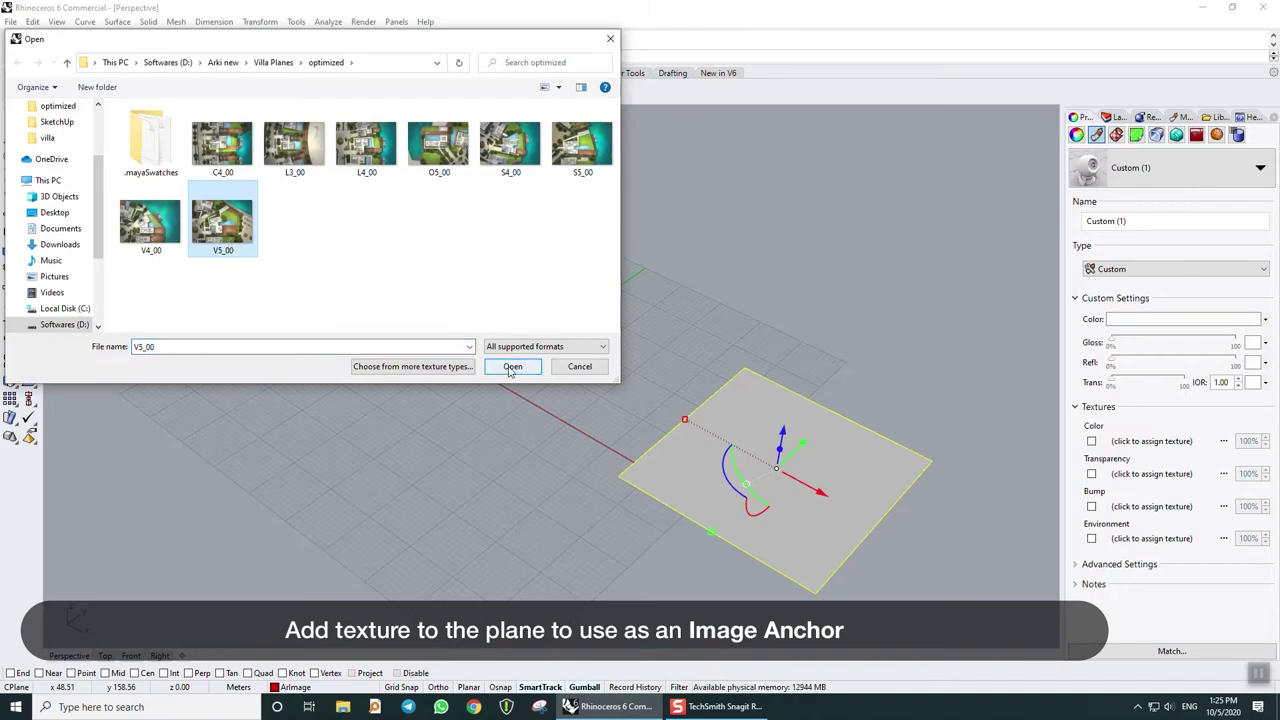
pyautogui.click(511, 368)
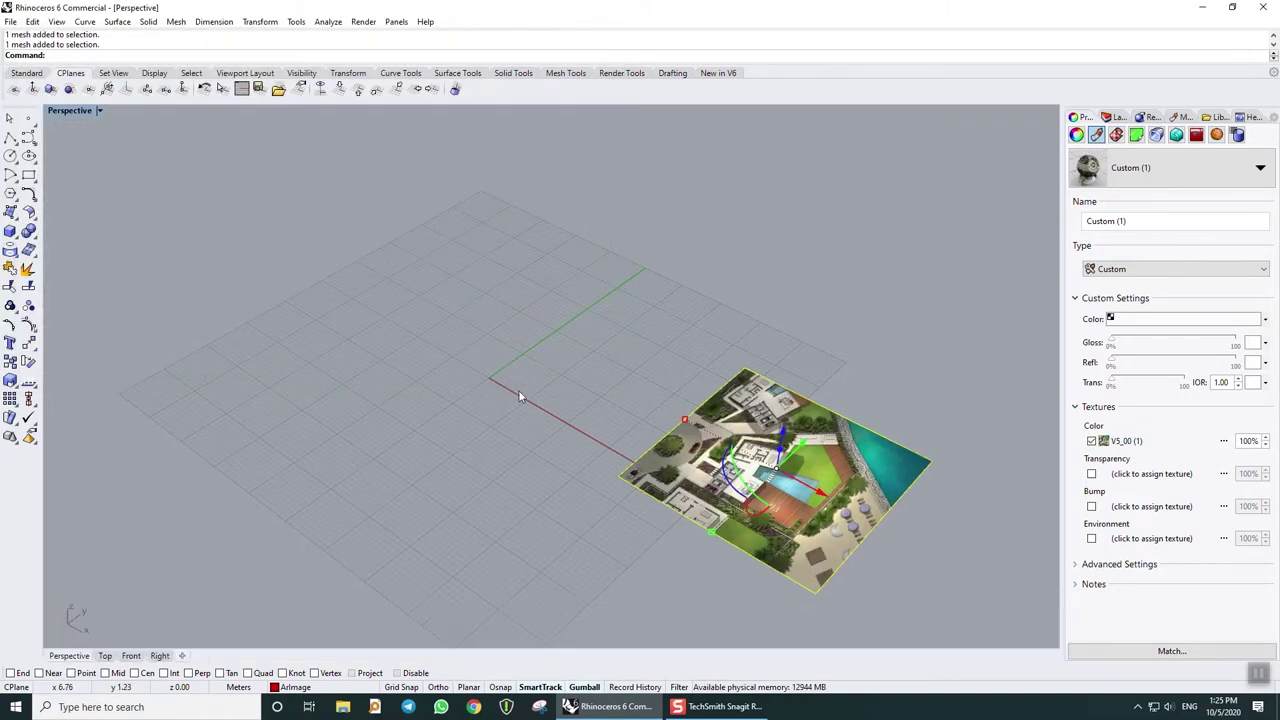
pyautogui.scroll(2, 592, 458)
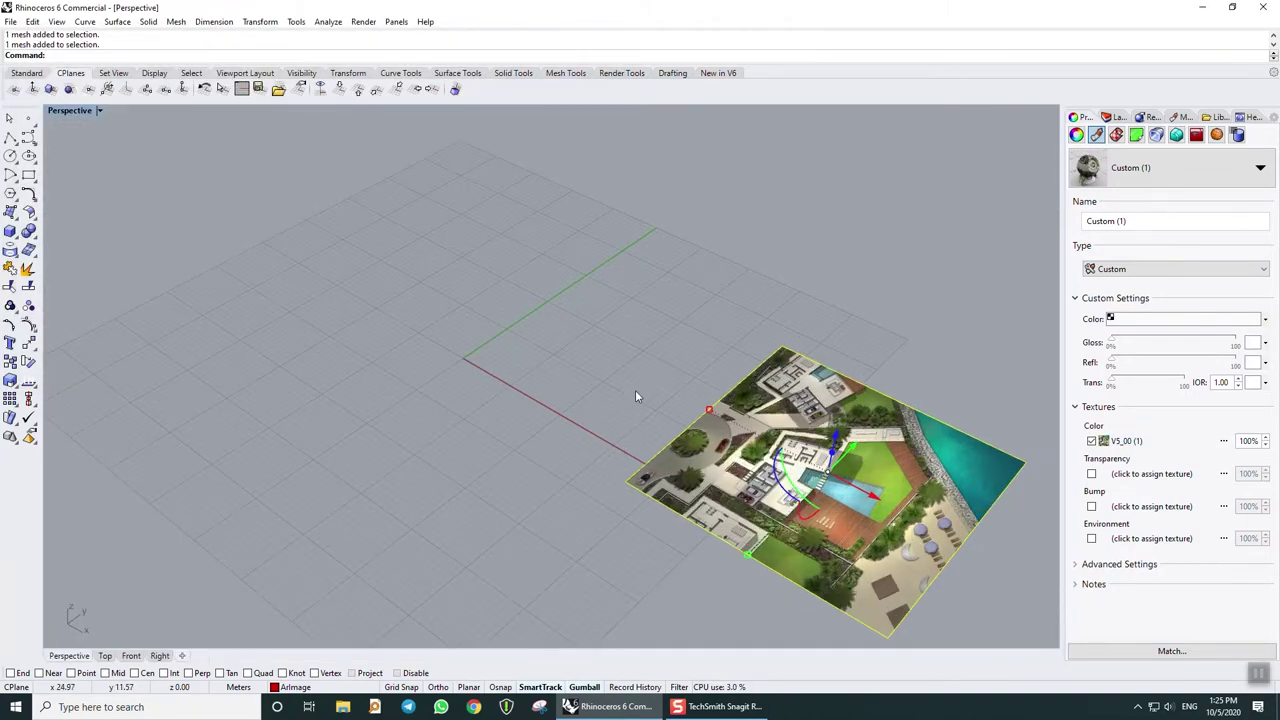
pyautogui.keyDown('shift'); pyautogui.moveTo(643, 380); pyautogui.dragTo(525, 352, button='right'); pyautogui.keyUp('shift')
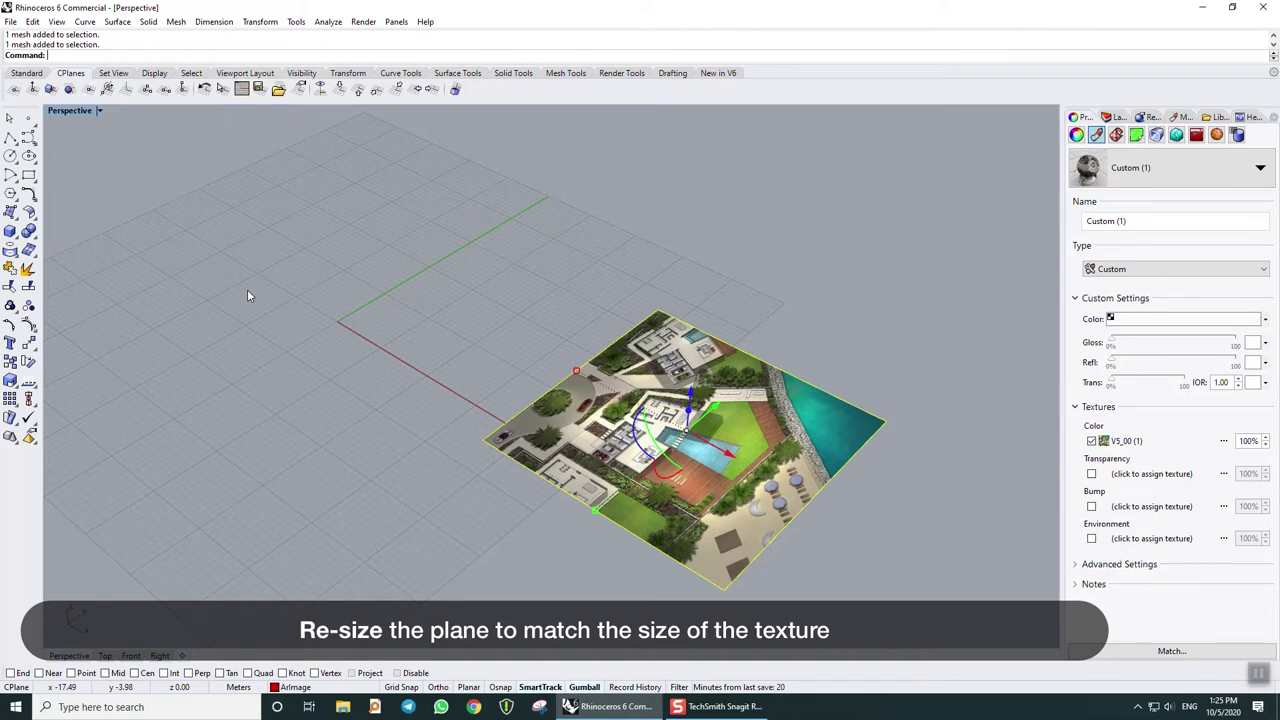
# Step: Turn on the plane's control points and stretch two selected corners 2 units along X
pyautogui.write('Points')
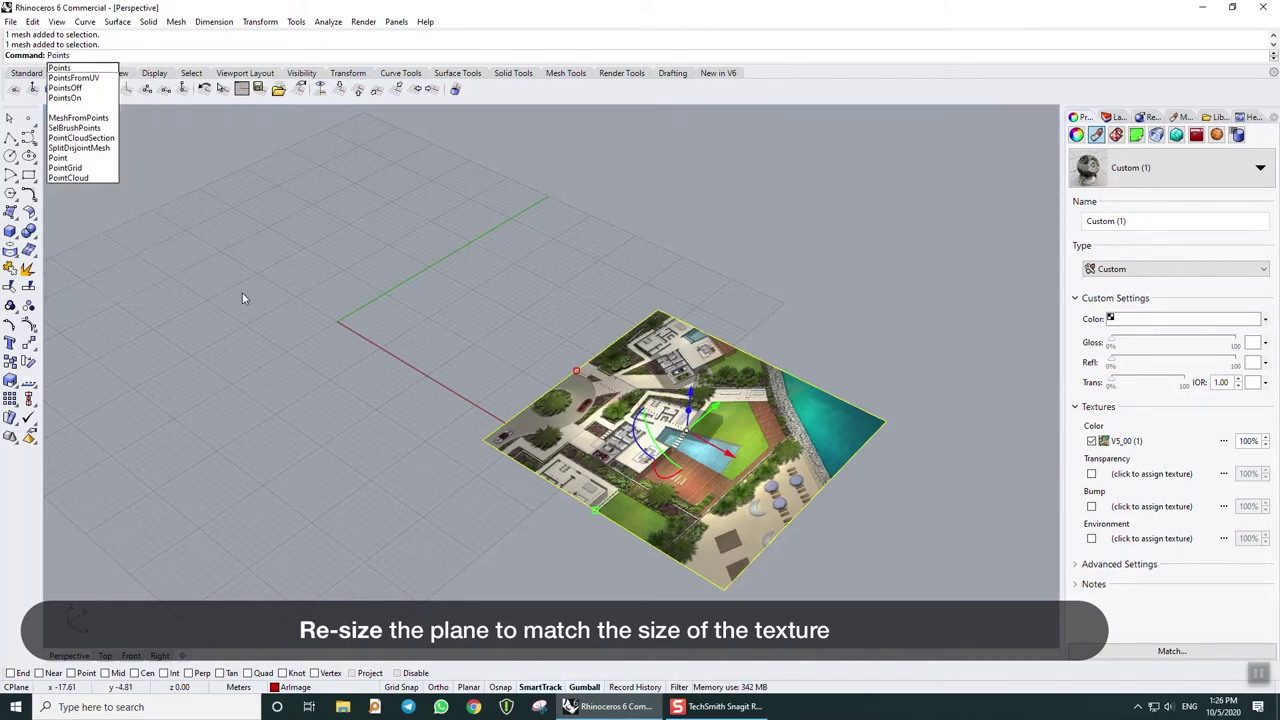
pyautogui.write('On')
pyautogui.press('Return')
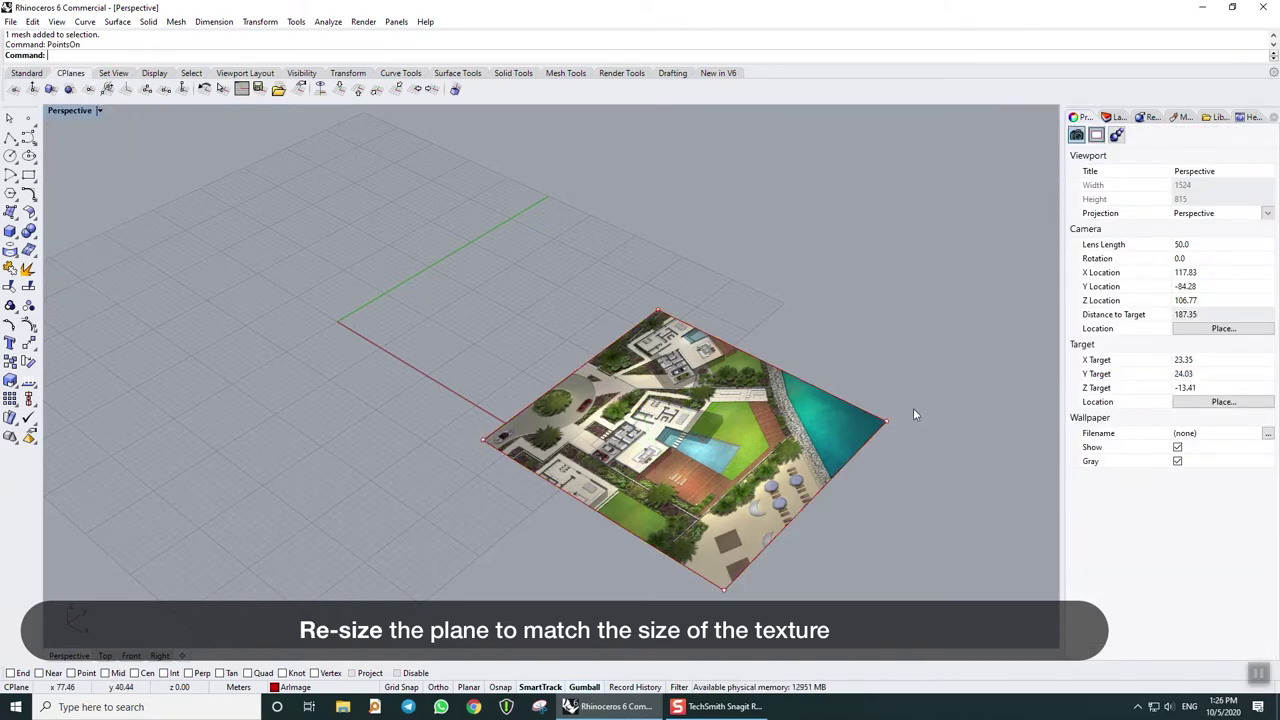
pyautogui.click(886, 421)
pyautogui.moveTo(800, 465); pyautogui.dragTo(876, 487)
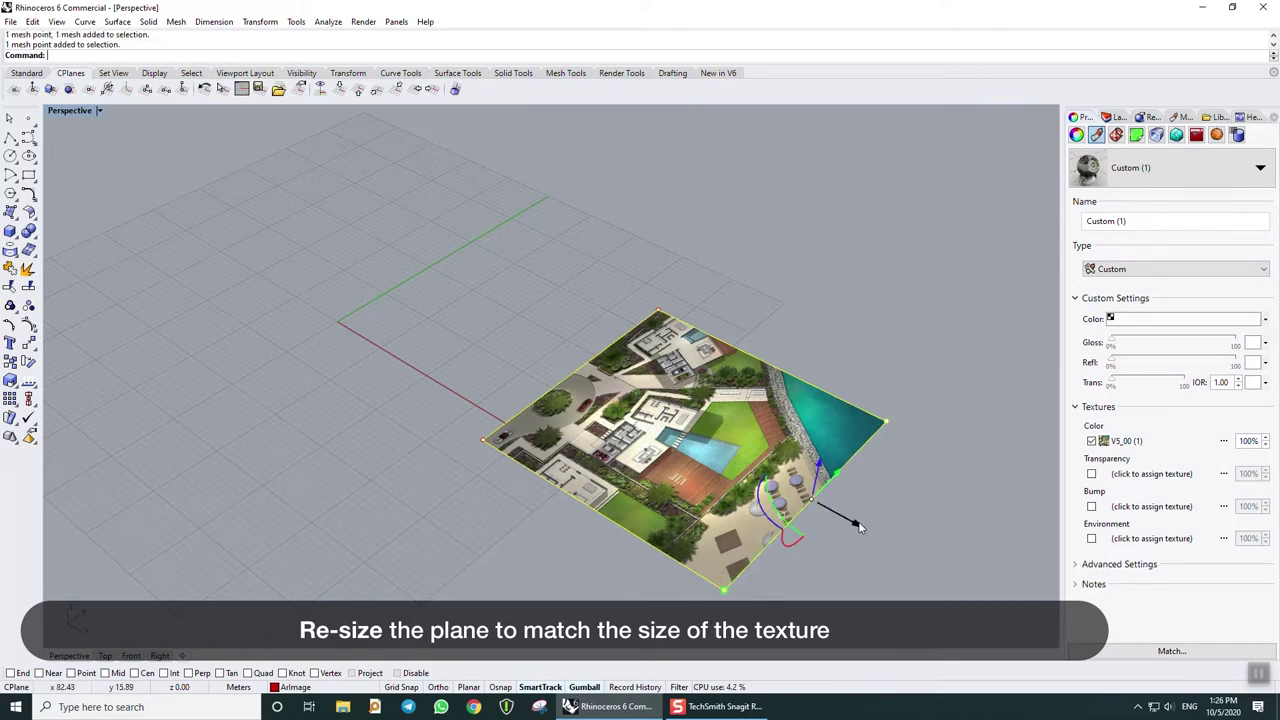
pyautogui.click(857, 527)
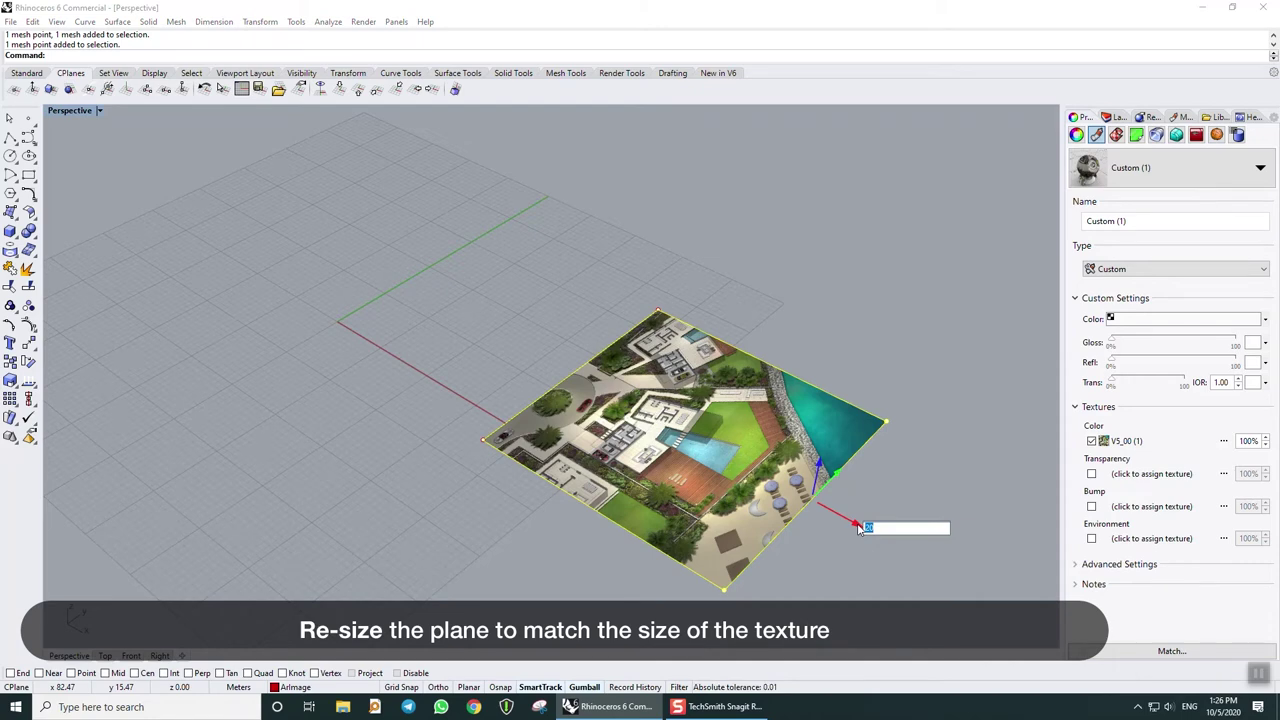
pyautogui.write('2')
pyautogui.press('Return')
pyautogui.scroll(-2, 854, 505)
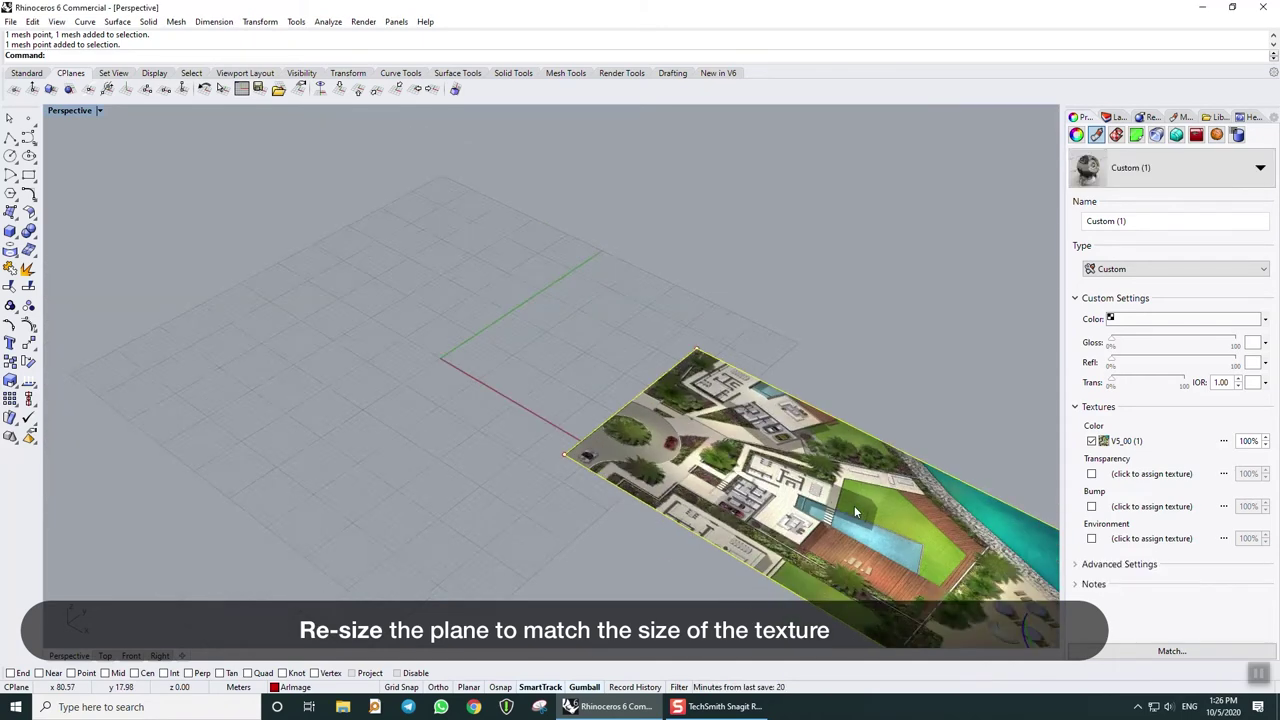
pyautogui.scroll(-2, 854, 505)
pyautogui.keyDown('shift'); pyautogui.moveTo(925, 457); pyautogui.dragTo(780, 420, button='right'); pyautogui.keyUp('shift')
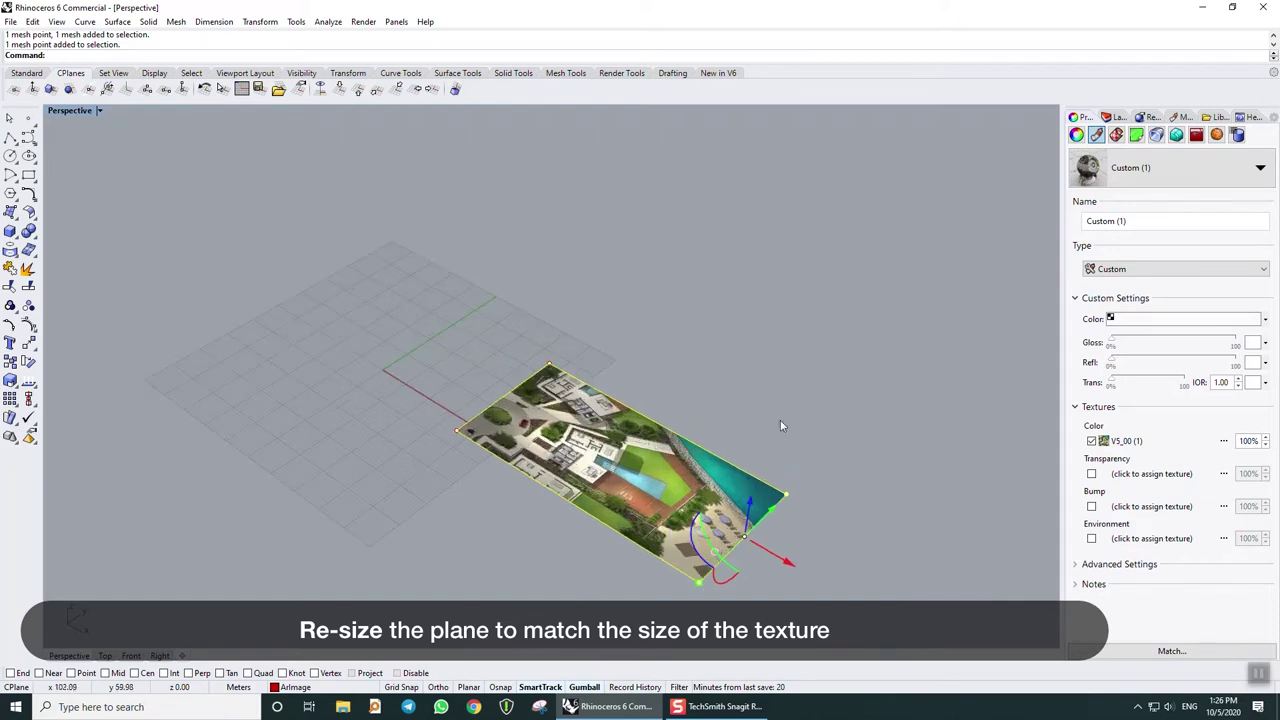
pyautogui.moveTo(831, 452); pyautogui.dragTo(780, 515)
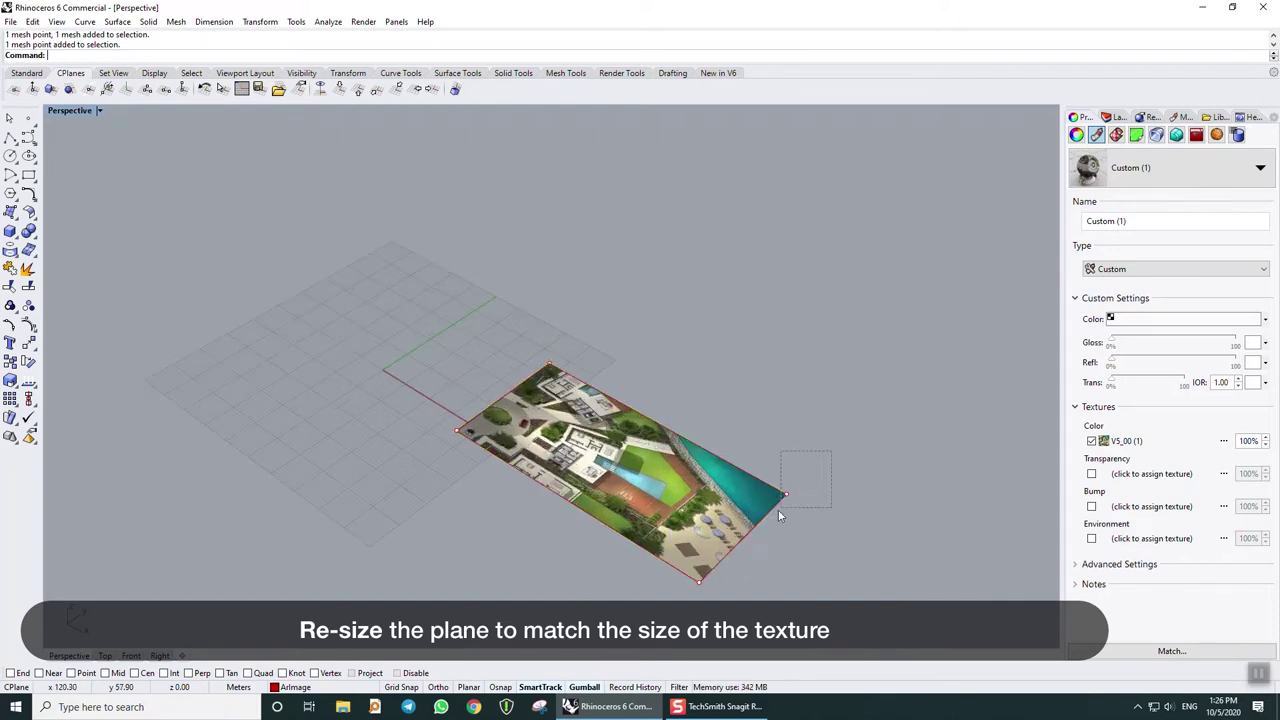
# Step: Add the opposite corner and scale the selected points by 20 along one axis
pyautogui.keyDown('shift'); pyautogui.click(549, 366); pyautogui.keyUp('shift')
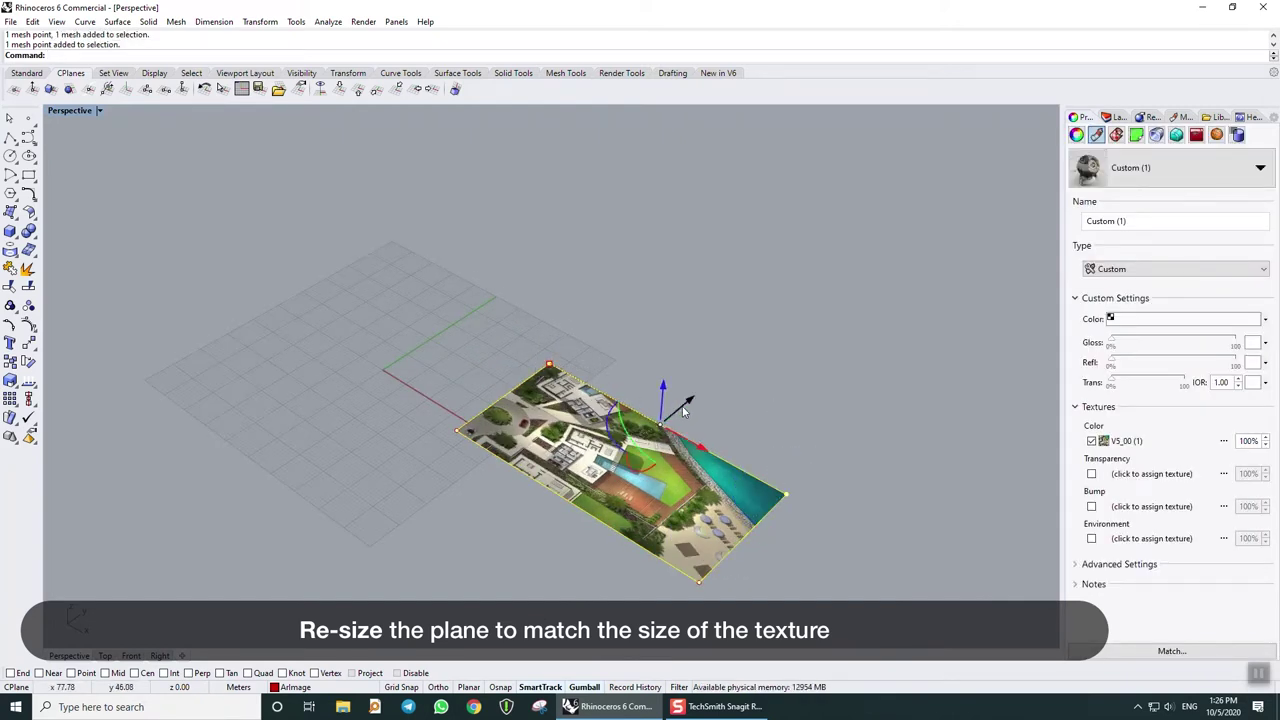
pyautogui.click(684, 407)
pyautogui.write('20')
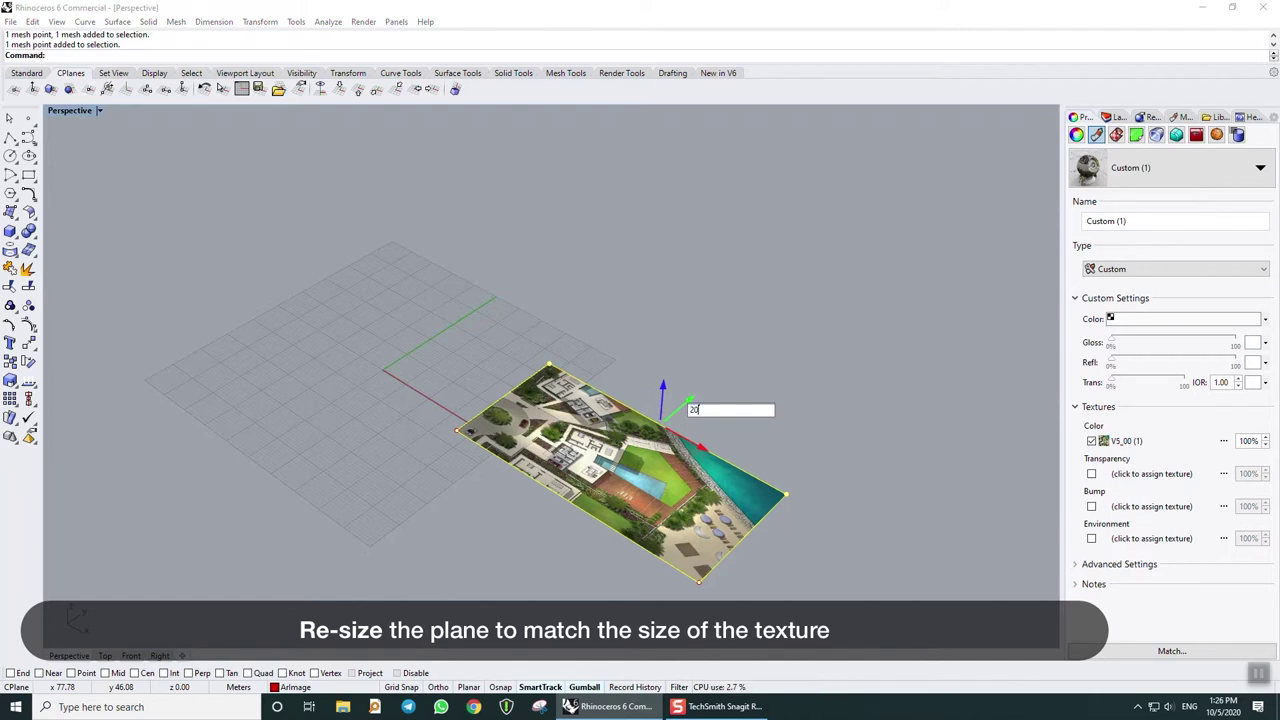
pyautogui.press('Return')
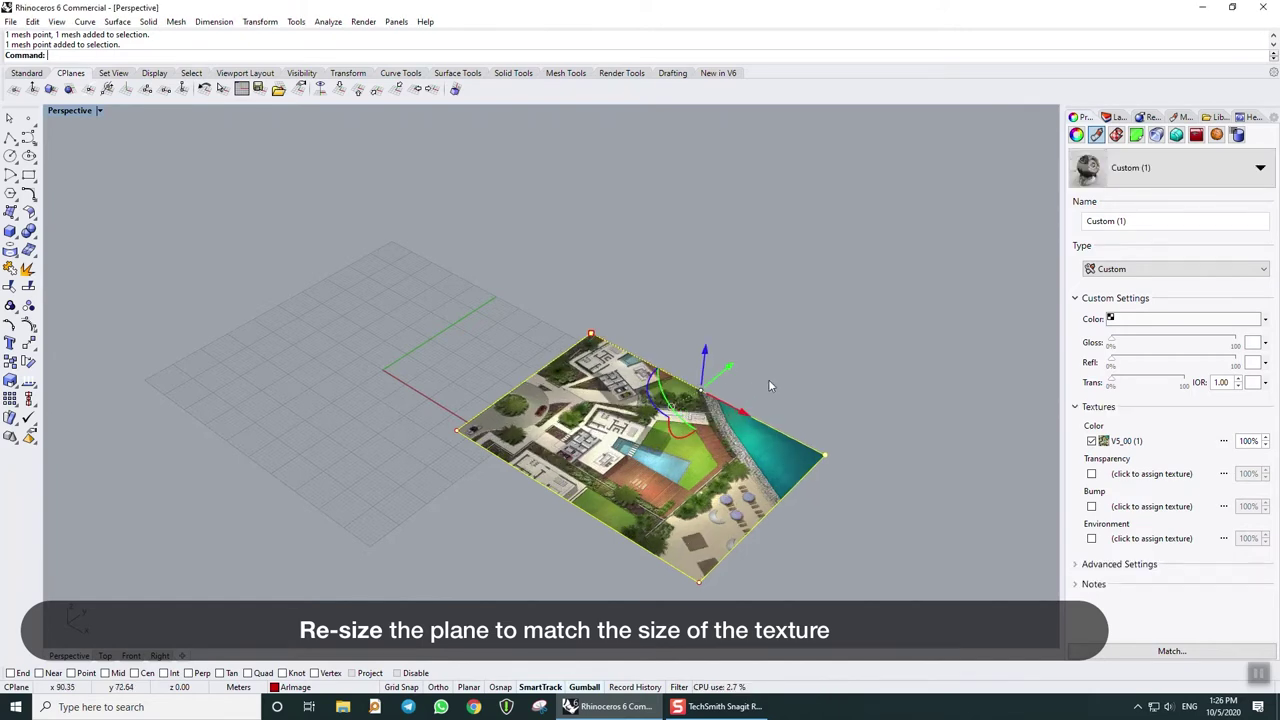
# Step: Select the whole plane and turn its control points off
pyautogui.click(768, 384)
pyautogui.moveTo(900, 292); pyautogui.dragTo(440, 595)
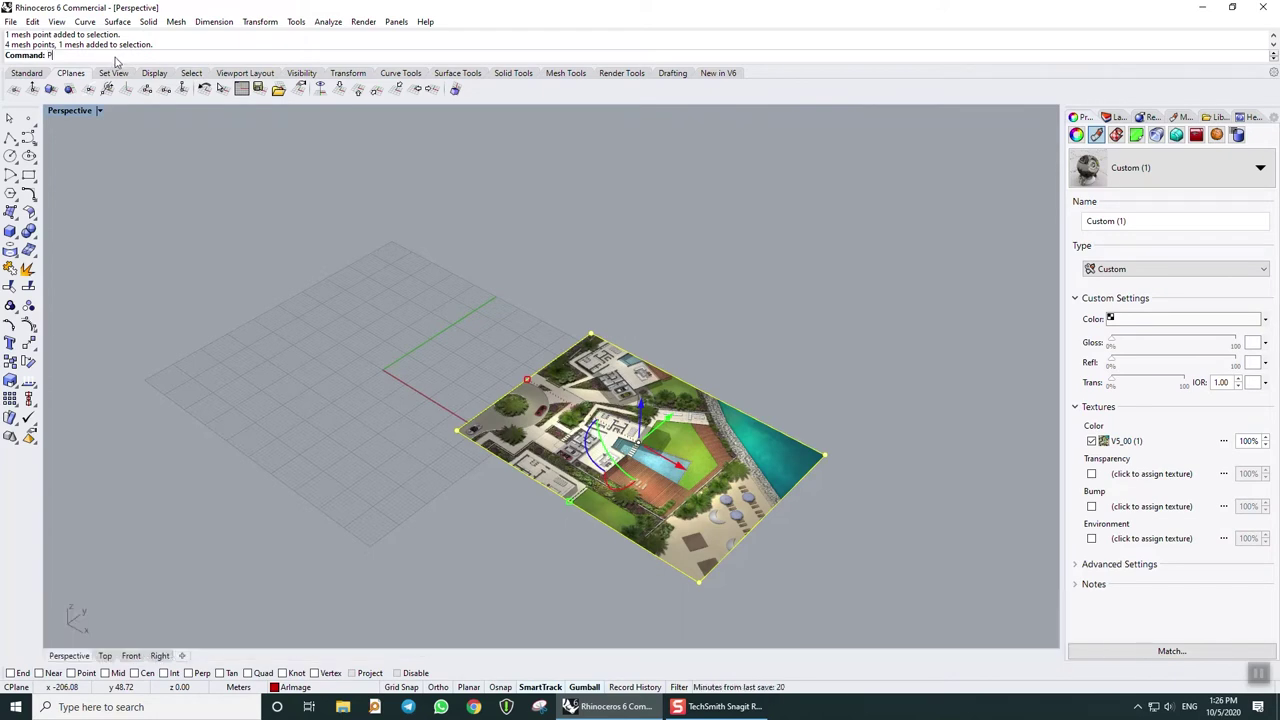
pyautogui.write('PointsOn')
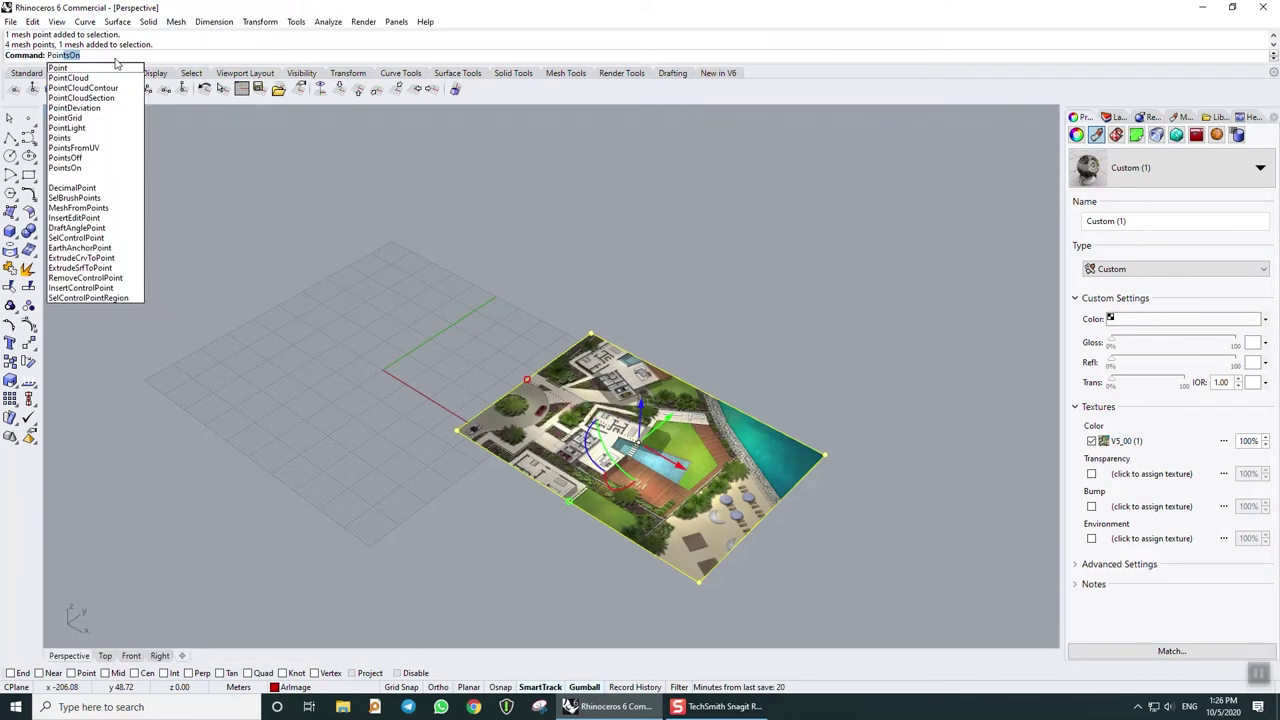
pyautogui.click(70, 157)
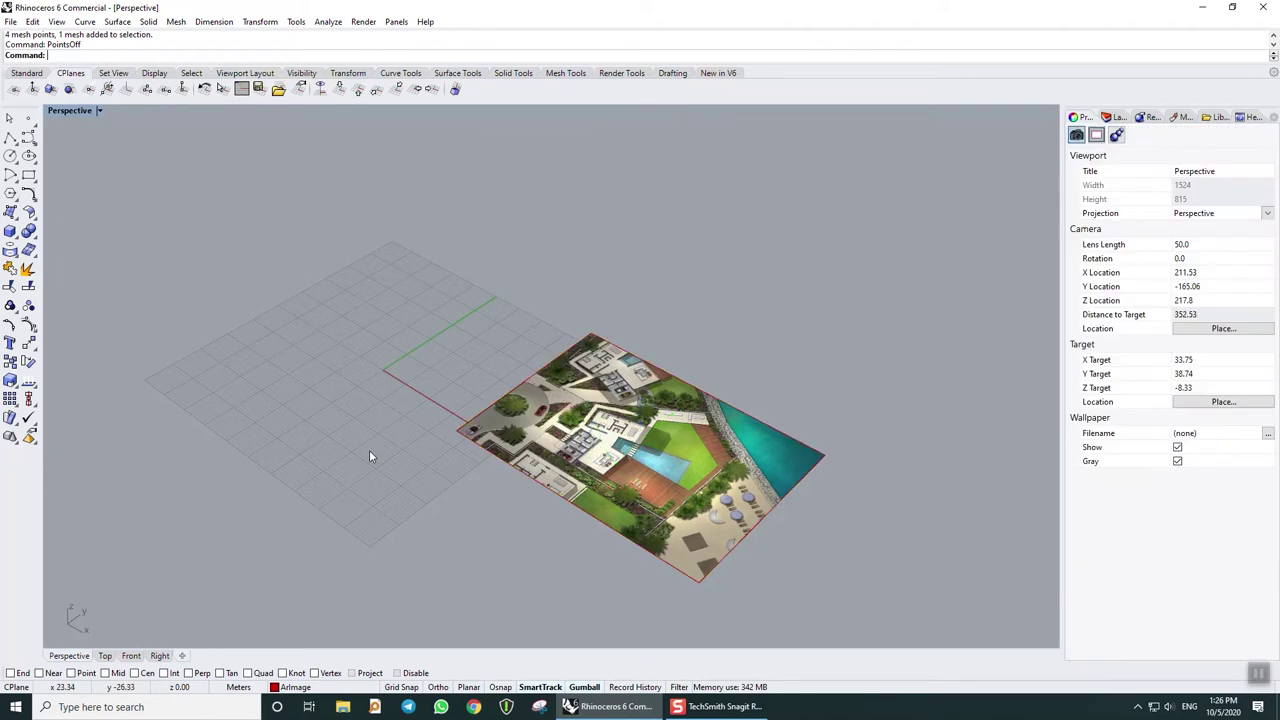
pyautogui.moveTo(390, 374); pyautogui.dragTo(387, 391, button='right')
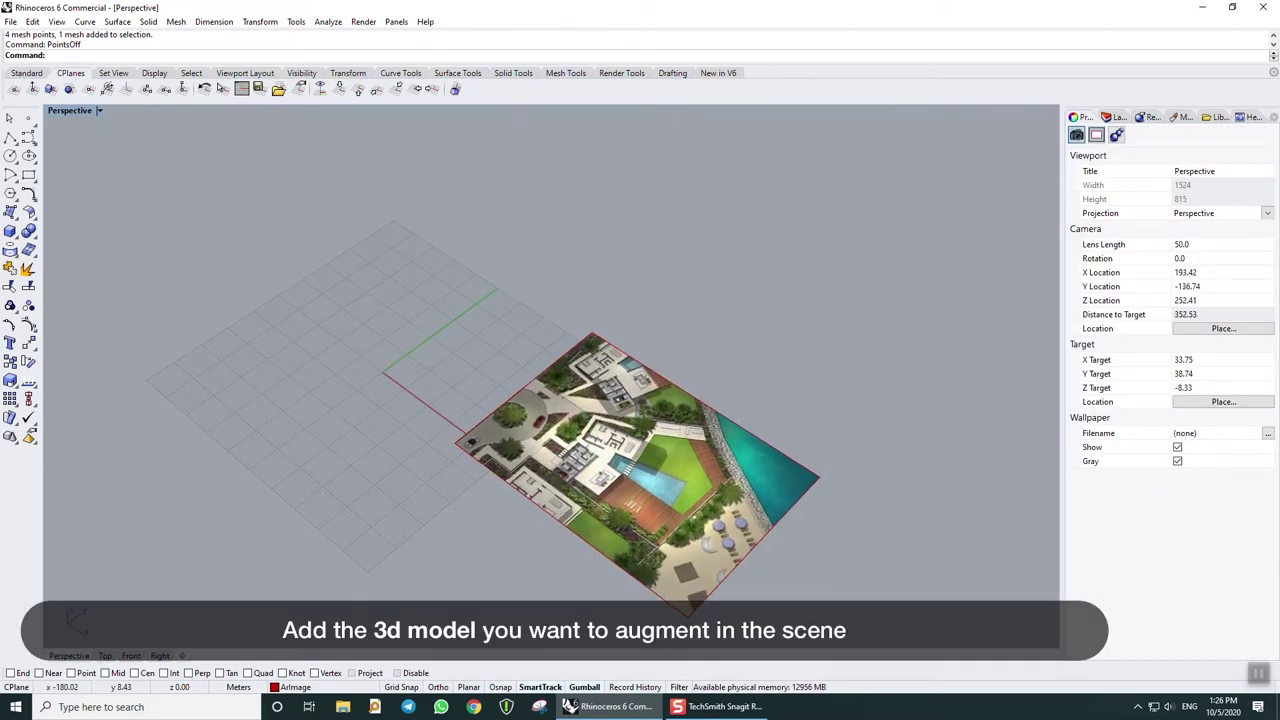
# Step: Import the villa model from 01rhino.FBX in the villa folder with default FBX import options
pyautogui.click(12, 21)
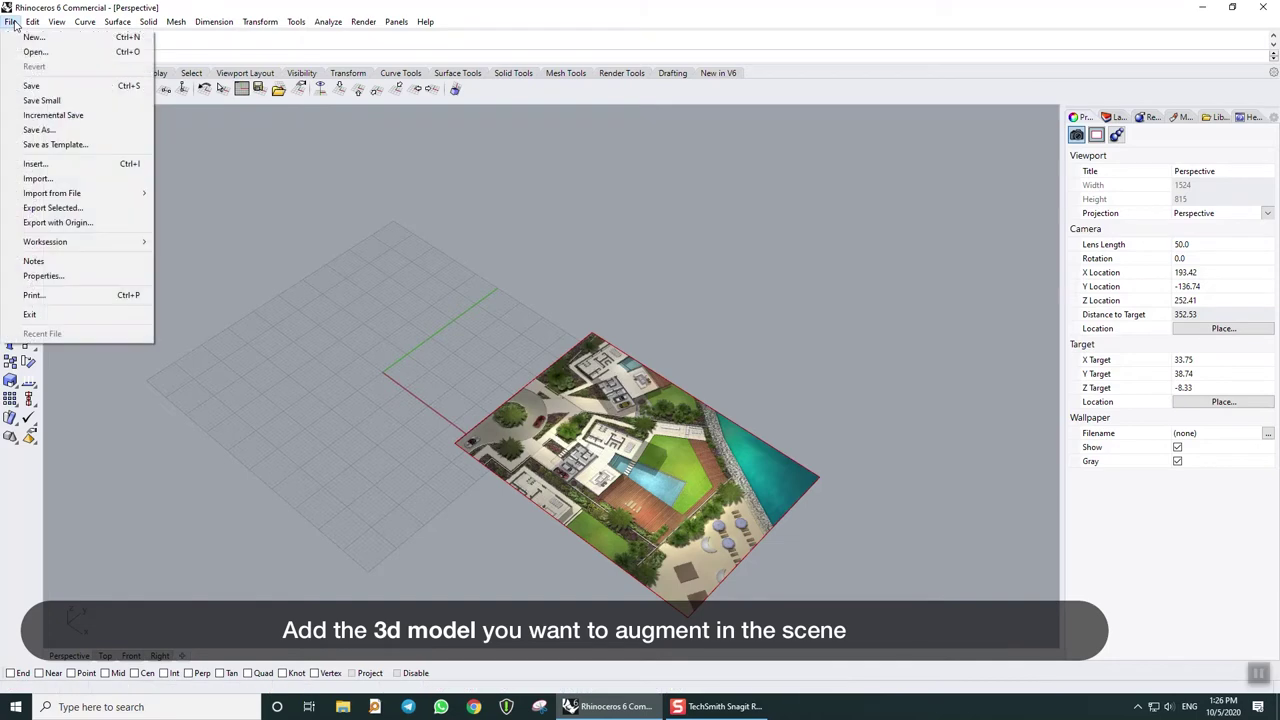
pyautogui.click(69, 179)
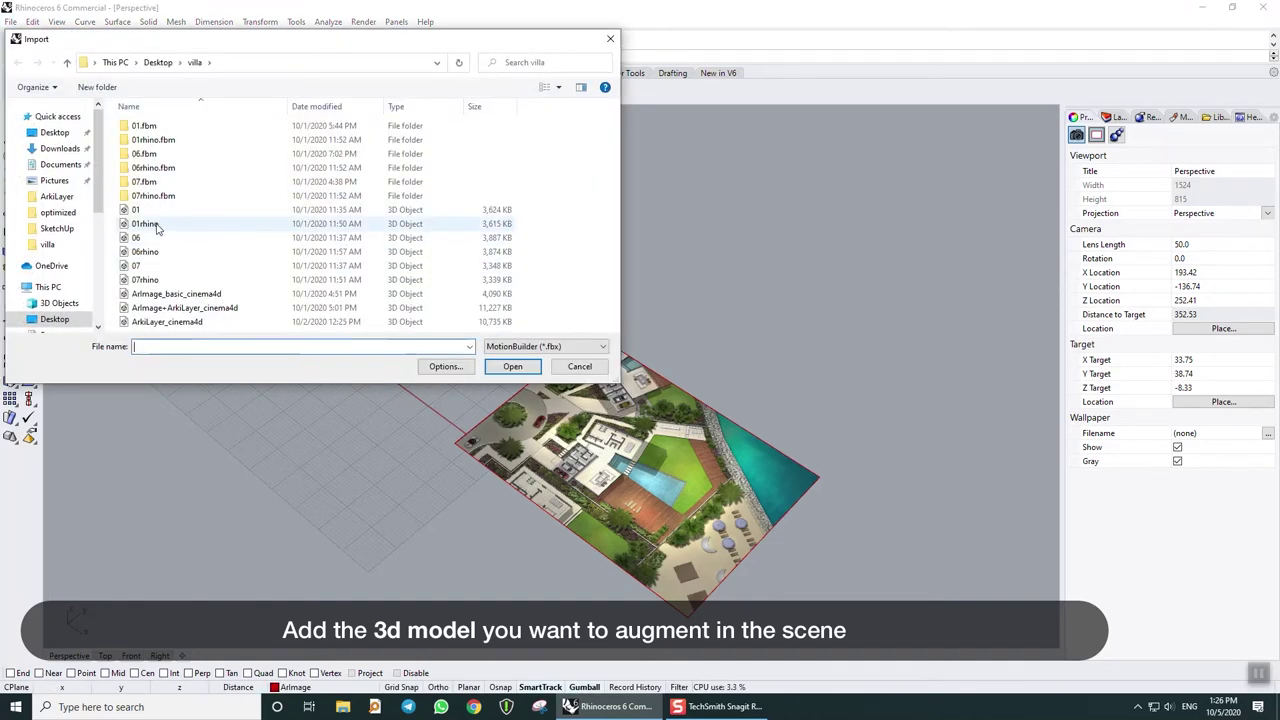
pyautogui.doubleClick(155, 225)
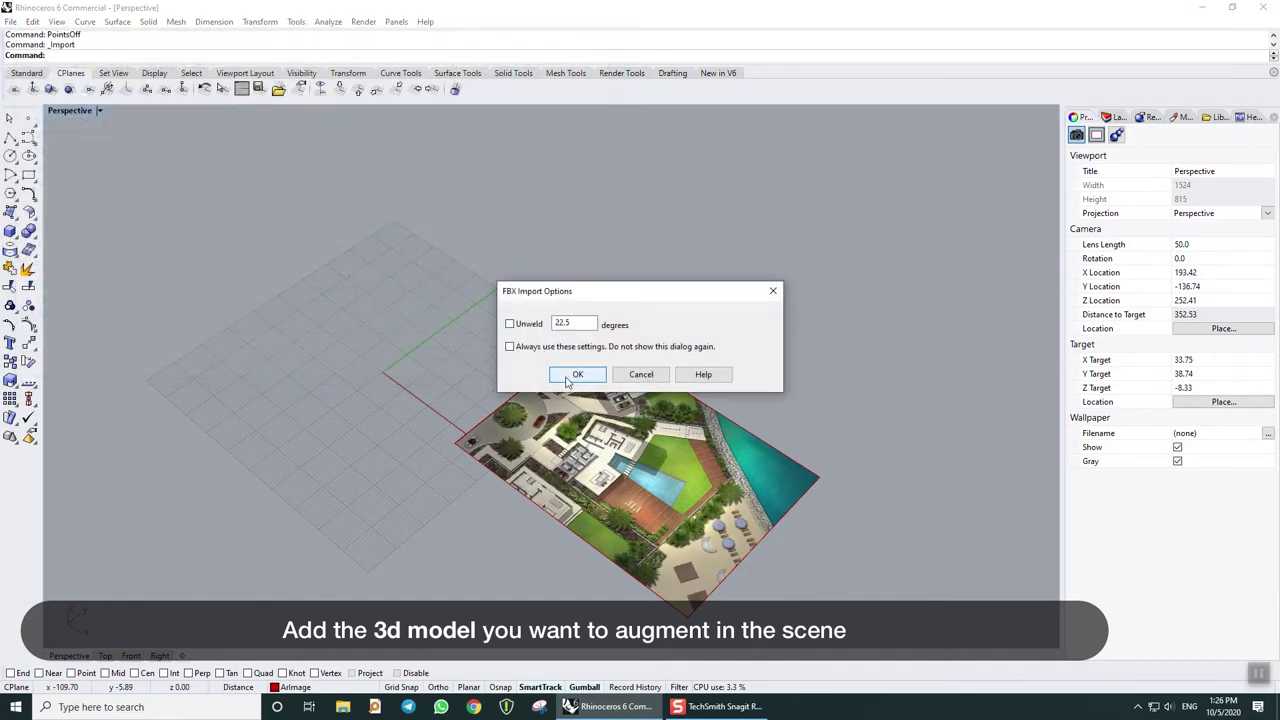
pyautogui.click(566, 378)
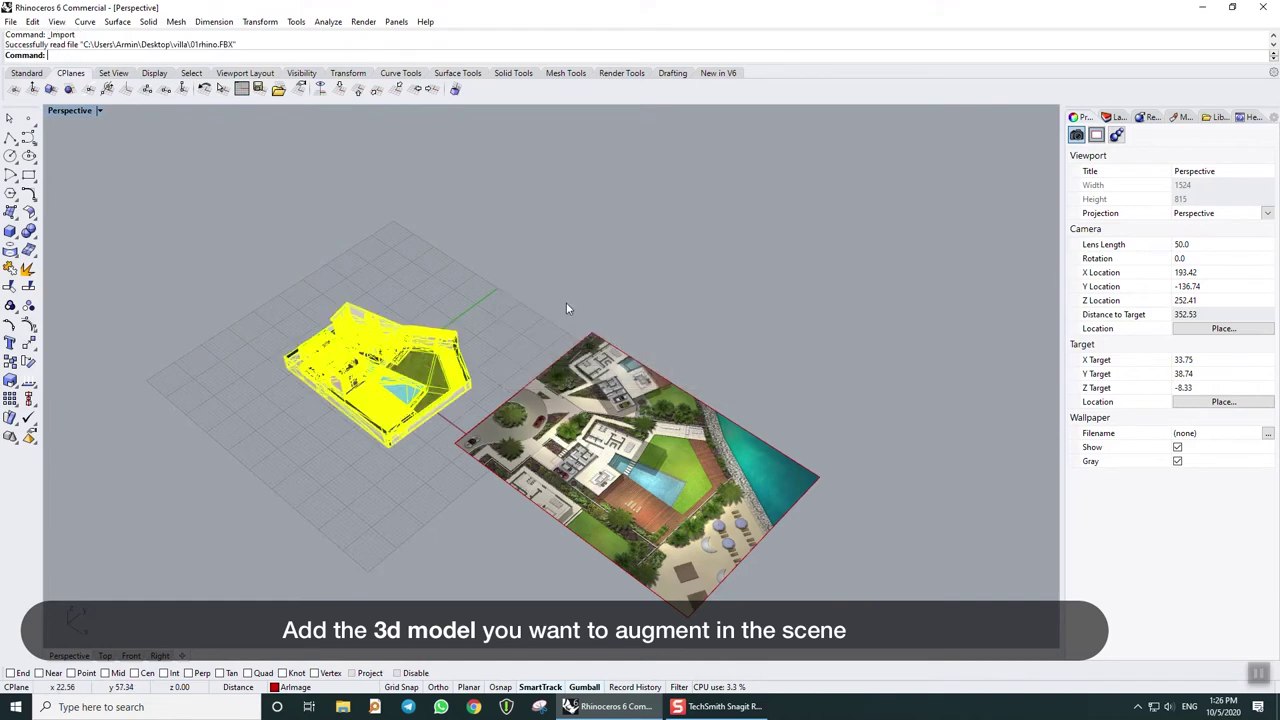
pyautogui.moveTo(523, 317); pyautogui.dragTo(524, 270, button='right')
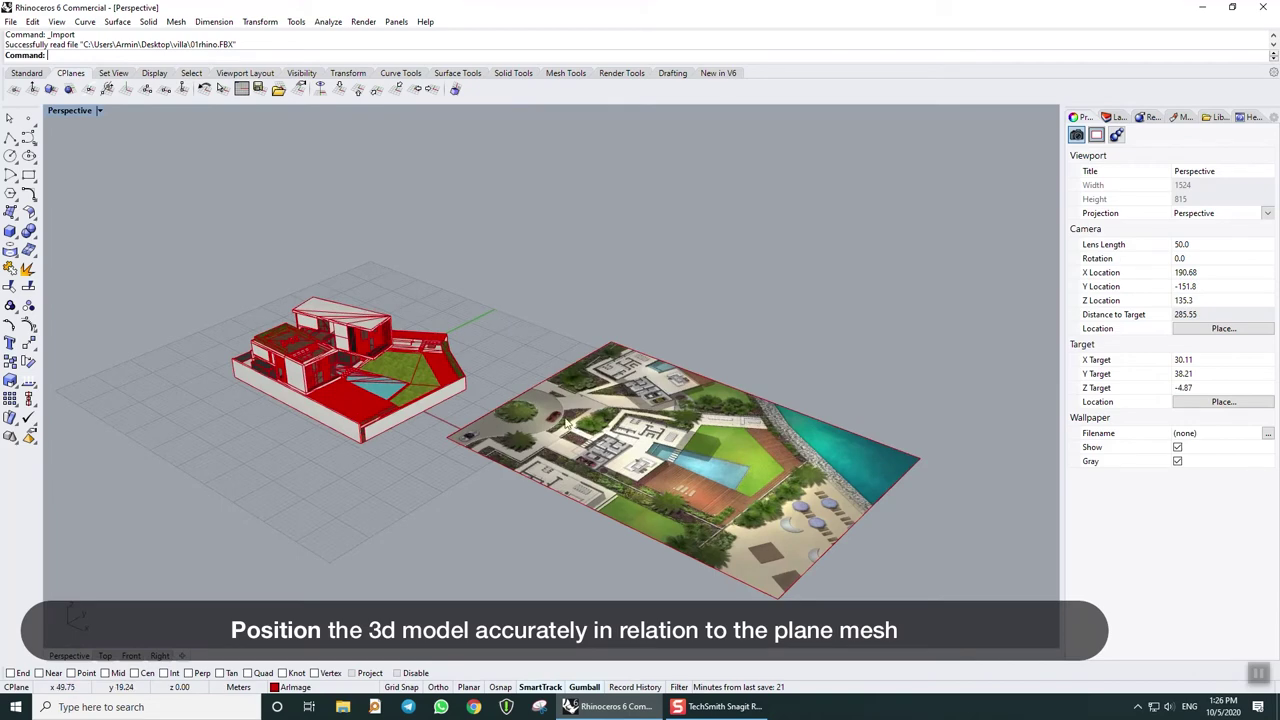
# Step: Drag the site plane with the gumball beneath the villa, checking alignment from several angles
pyautogui.click(672, 464)
pyautogui.moveTo(728, 405)
pyautogui.mouseDown(button='right')
pyautogui.moveTo(771, 329)
pyautogui.moveTo(774, 358)
pyautogui.mouseUp(button='right')
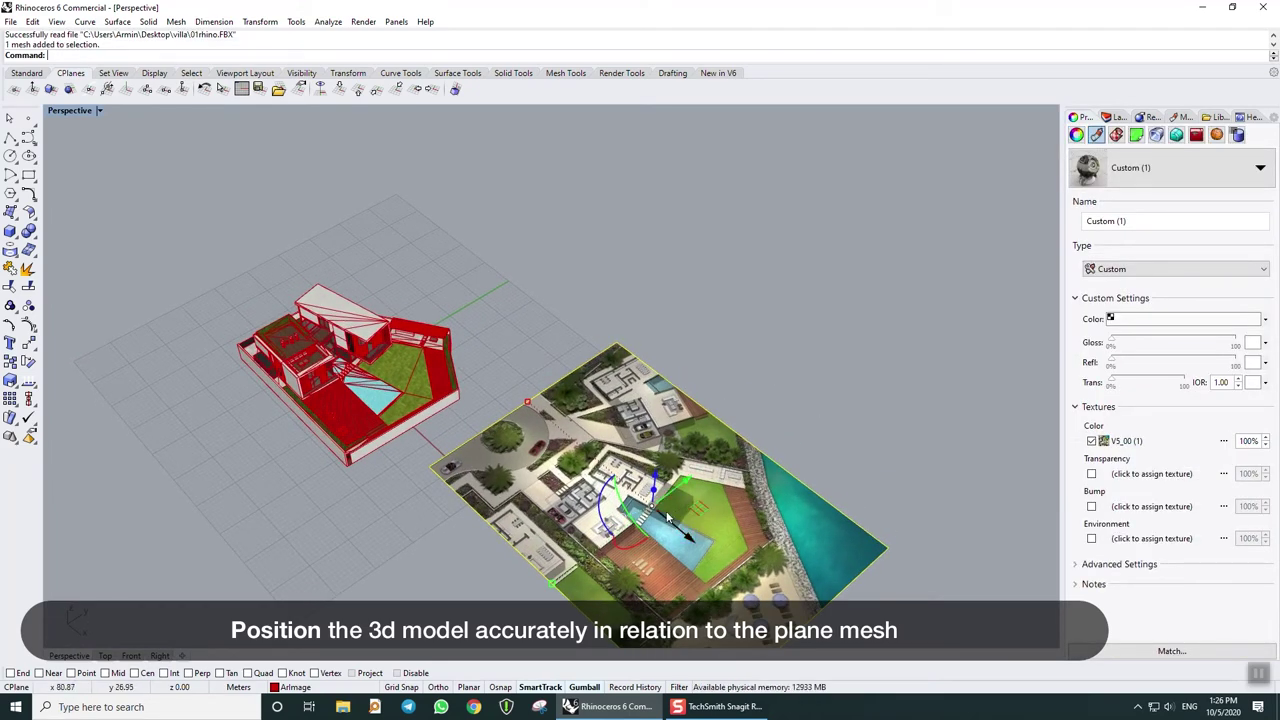
pyautogui.moveTo(700, 508); pyautogui.dragTo(452, 412)
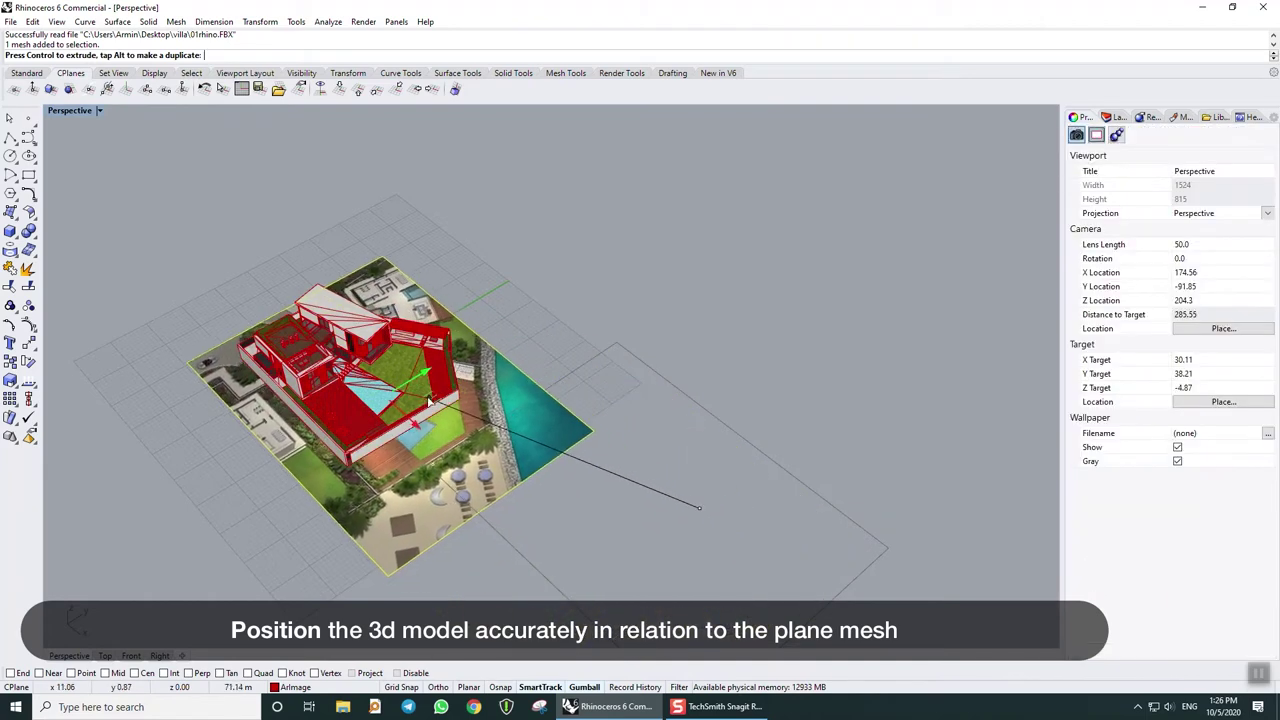
pyautogui.moveTo(452, 412); pyautogui.dragTo(518, 339, button='right')
pyautogui.scroll(3, 518, 343)
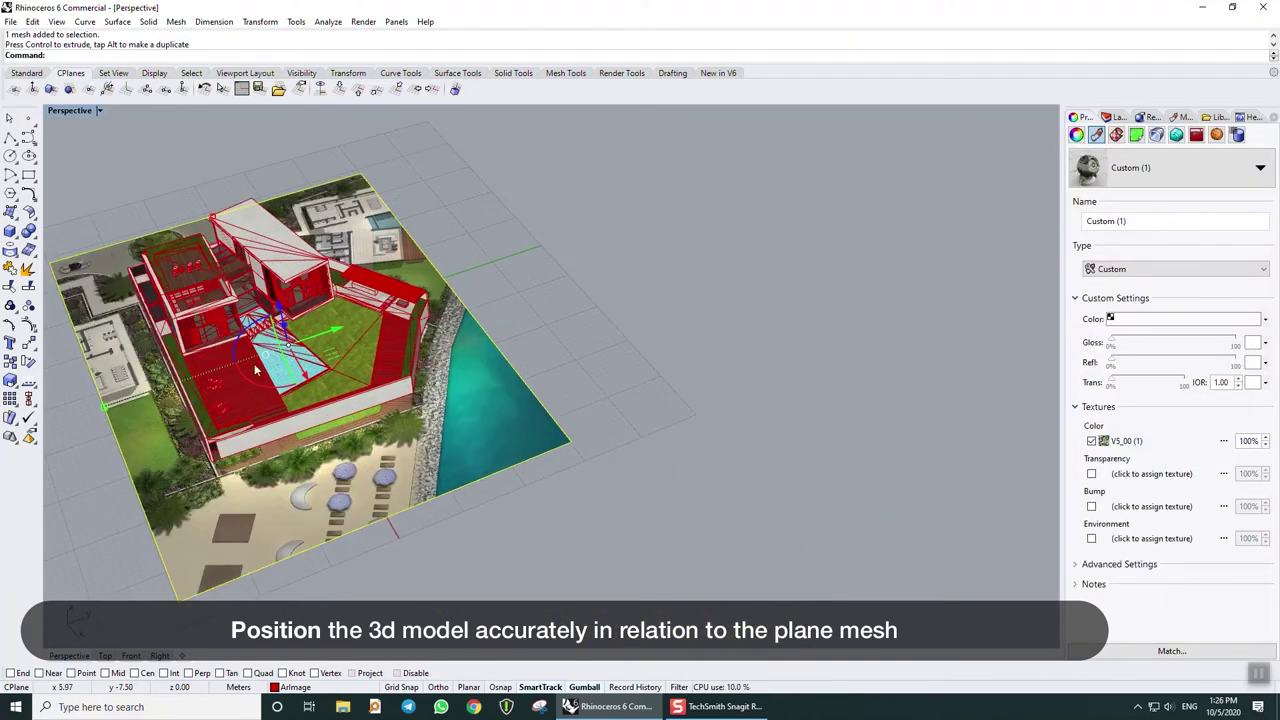
pyautogui.moveTo(337, 327)
pyautogui.mouseDown()
pyautogui.moveTo(320, 330)
pyautogui.moveTo(303, 366)
pyautogui.mouseUp()
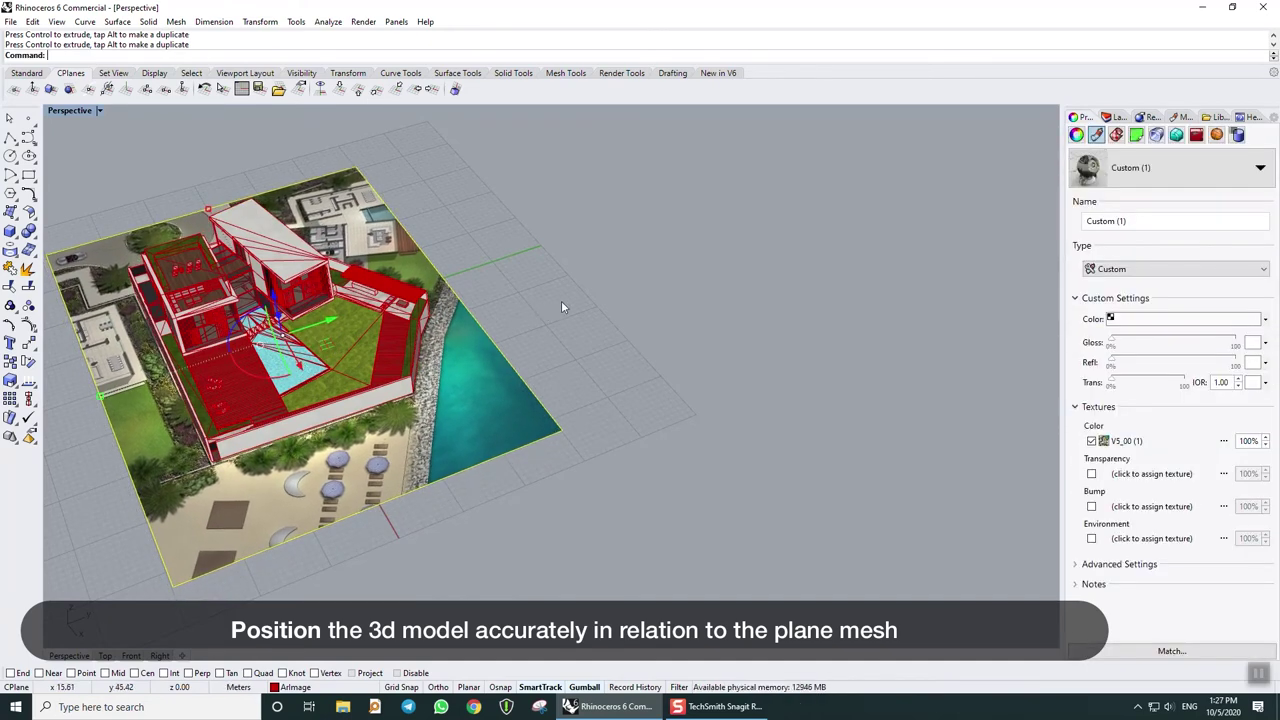
pyautogui.moveTo(561, 300)
pyautogui.mouseDown(button='right')
pyautogui.moveTo(538, 272)
pyautogui.moveTo(660, 321)
pyautogui.mouseUp(button='right')
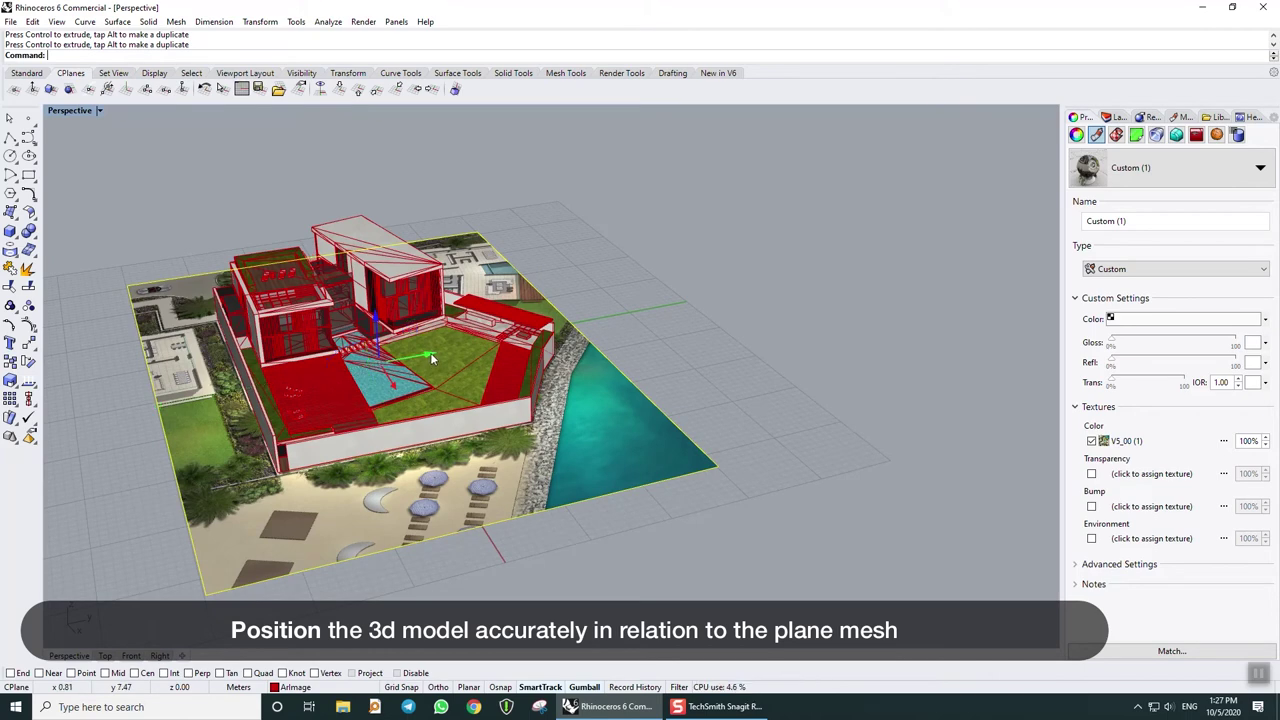
pyautogui.moveTo(428, 360); pyautogui.dragTo(432, 357)
pyautogui.press('Escape')
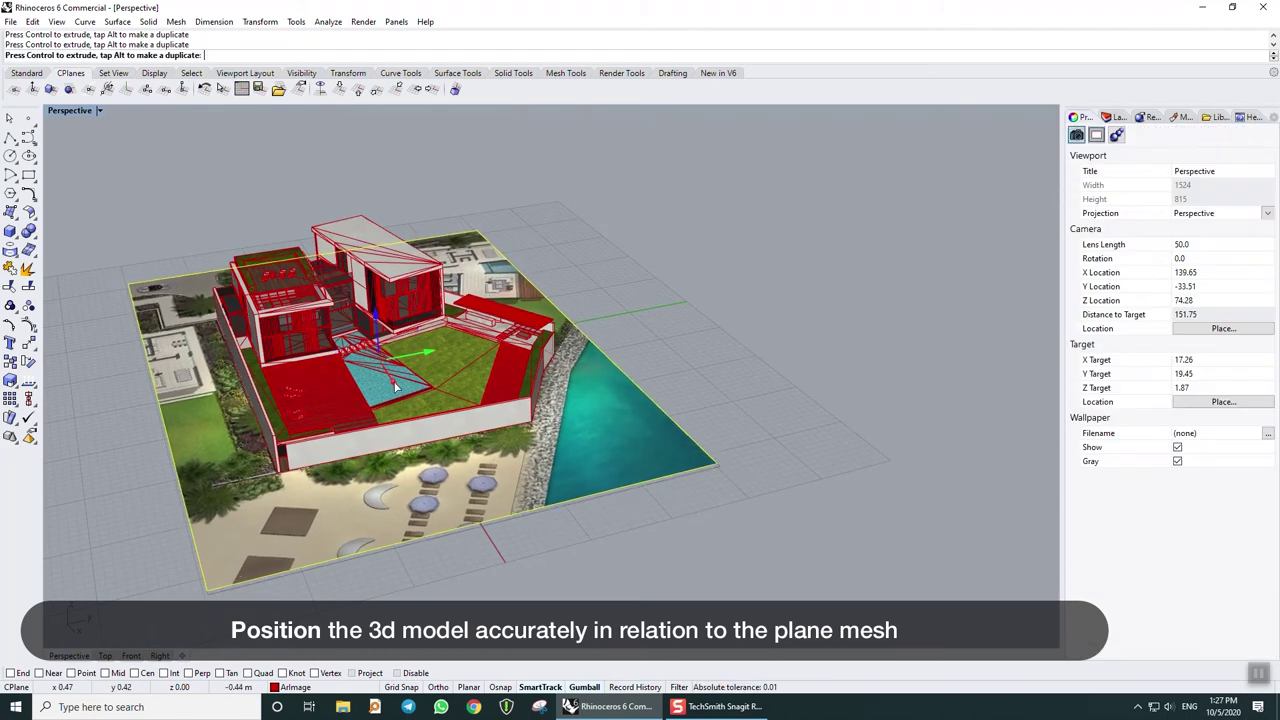
pyautogui.moveTo(672, 274)
pyautogui.mouseDown(button='right')
pyautogui.moveTo(704, 277)
pyautogui.moveTo(740, 319)
pyautogui.mouseUp(button='right')
pyautogui.scroll(-3, 704, 277)
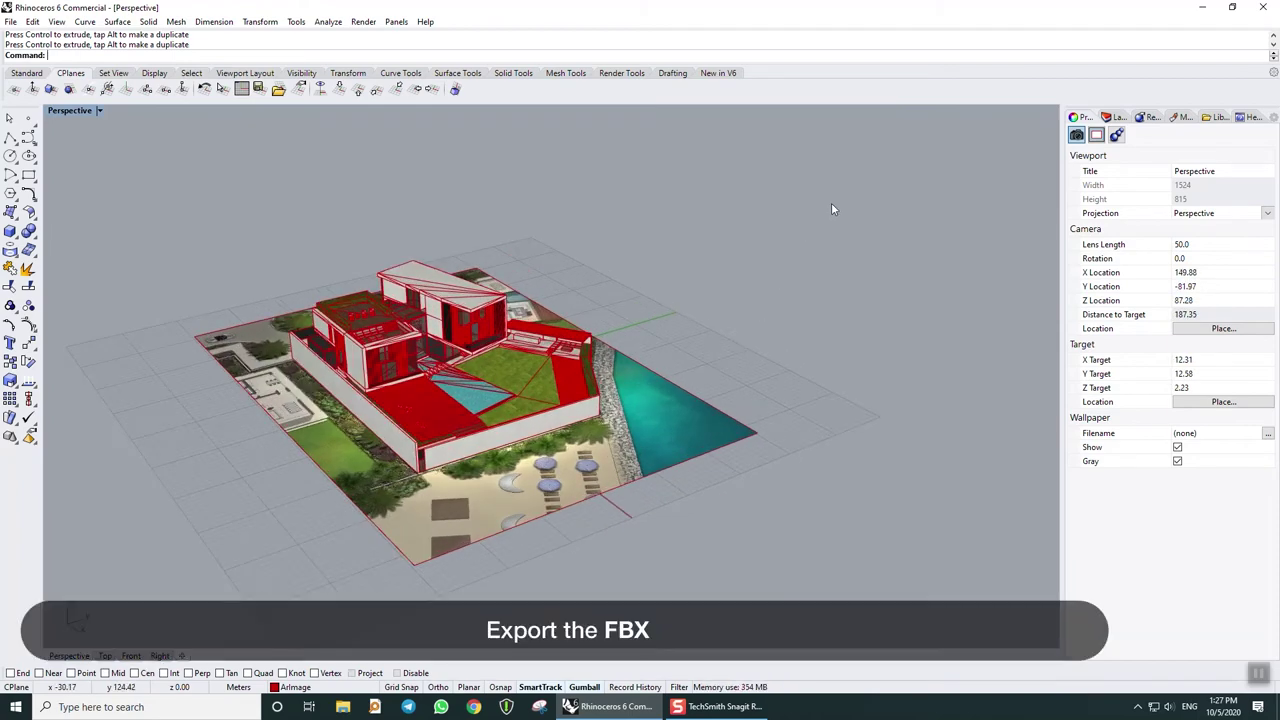
# Step: Export the selected villa and plane as MotionBuilder FBX named ArImage_Basic_Rhino.fbx with default options
pyautogui.moveTo(831, 209); pyautogui.dragTo(123, 562)
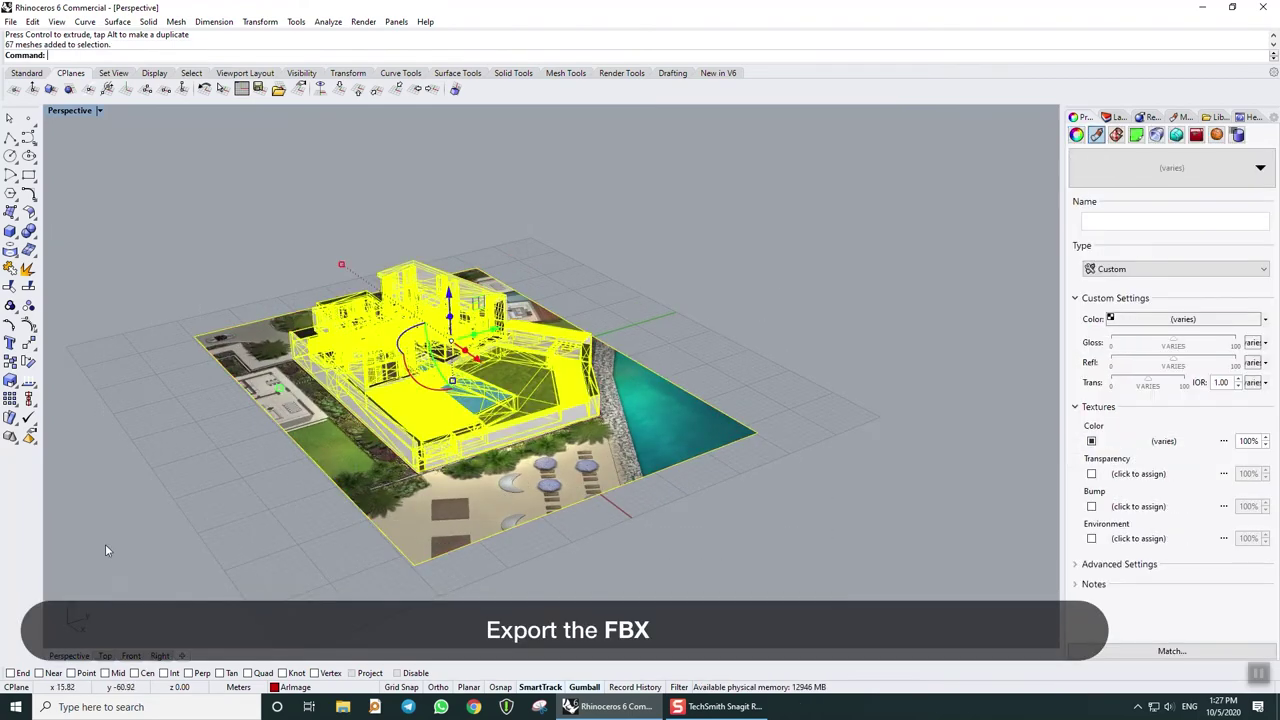
pyautogui.click(10, 21)
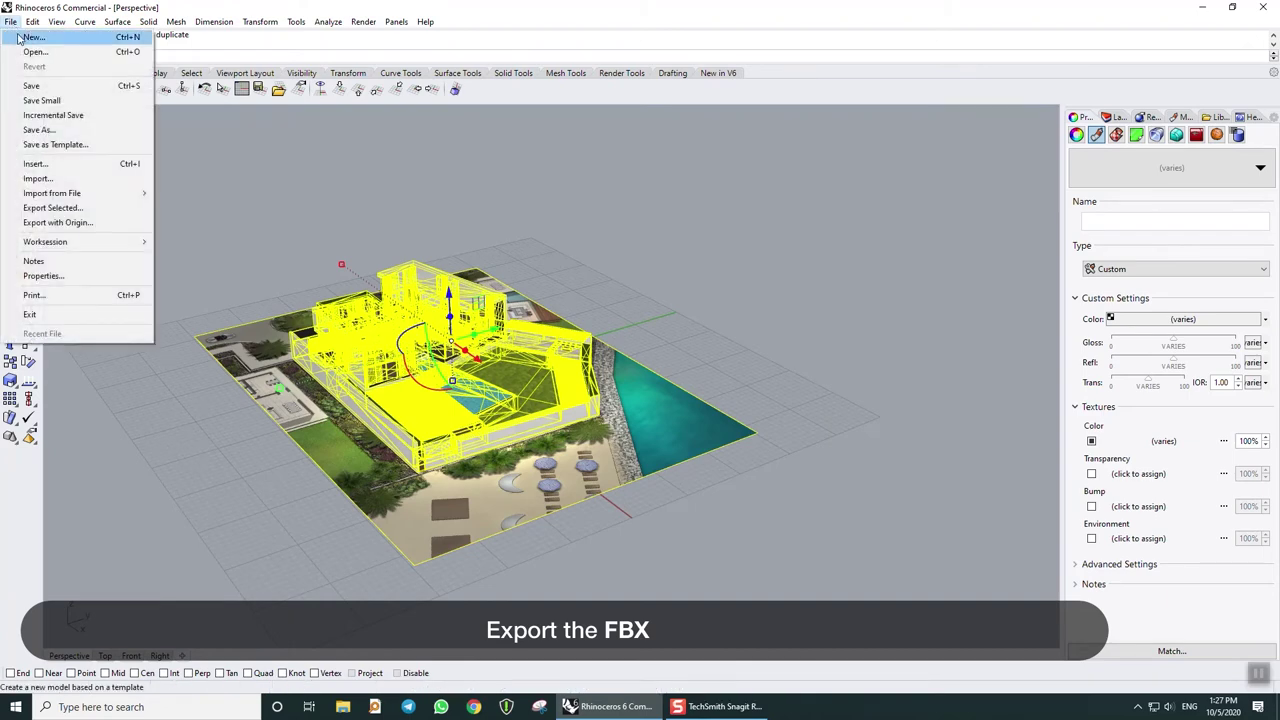
pyautogui.click(84, 208)
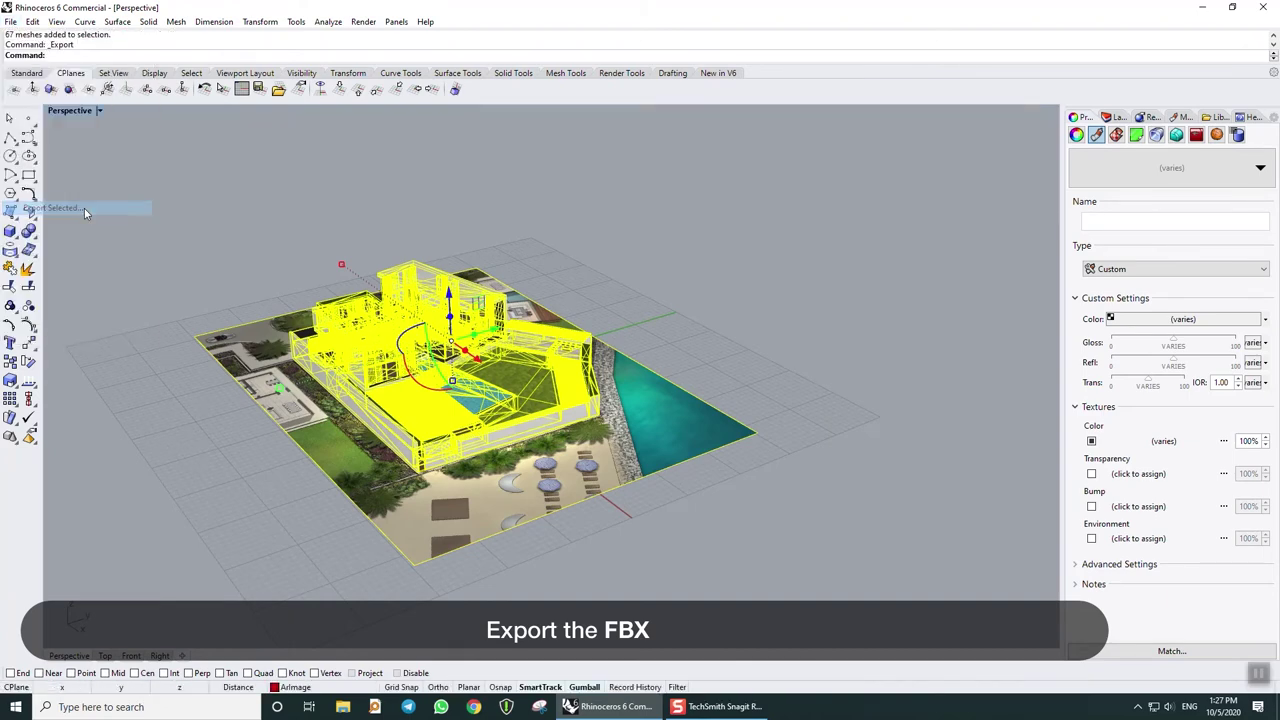
pyautogui.click(300, 337)
pyautogui.scroll(-6, 240, 500)
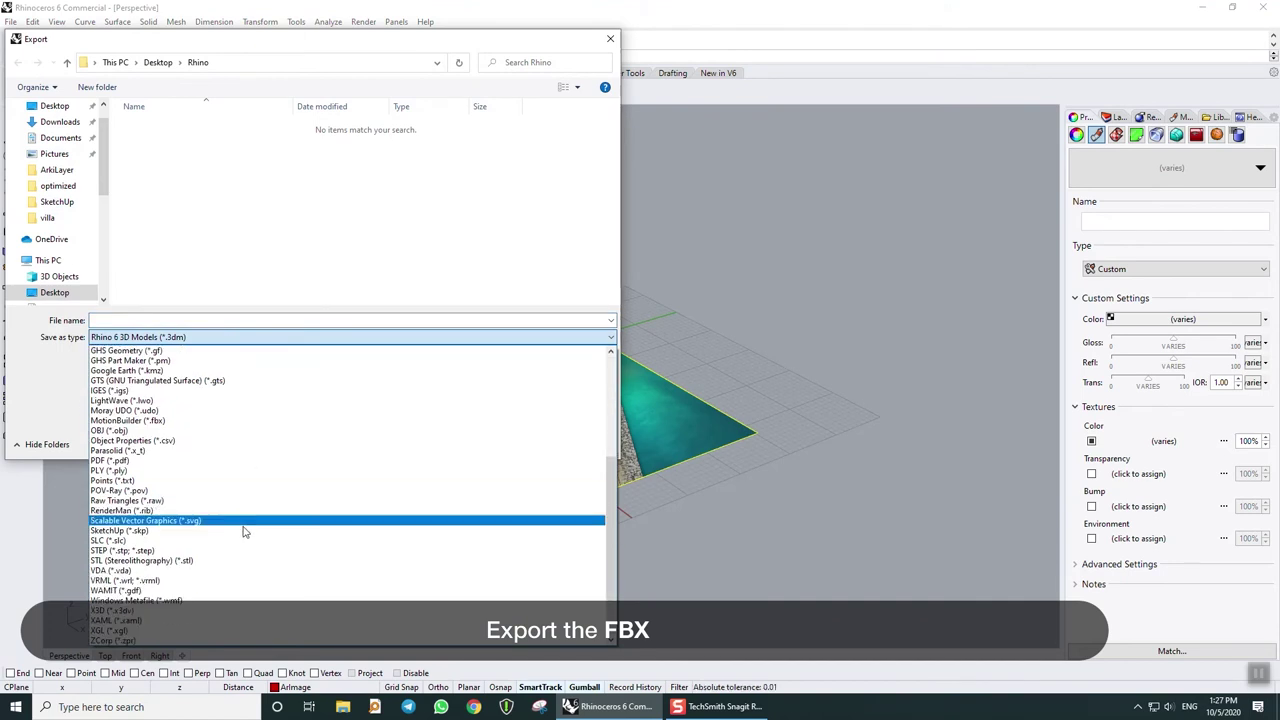
pyautogui.click(128, 420)
pyautogui.click(168, 320)
pyautogui.write('Ar')
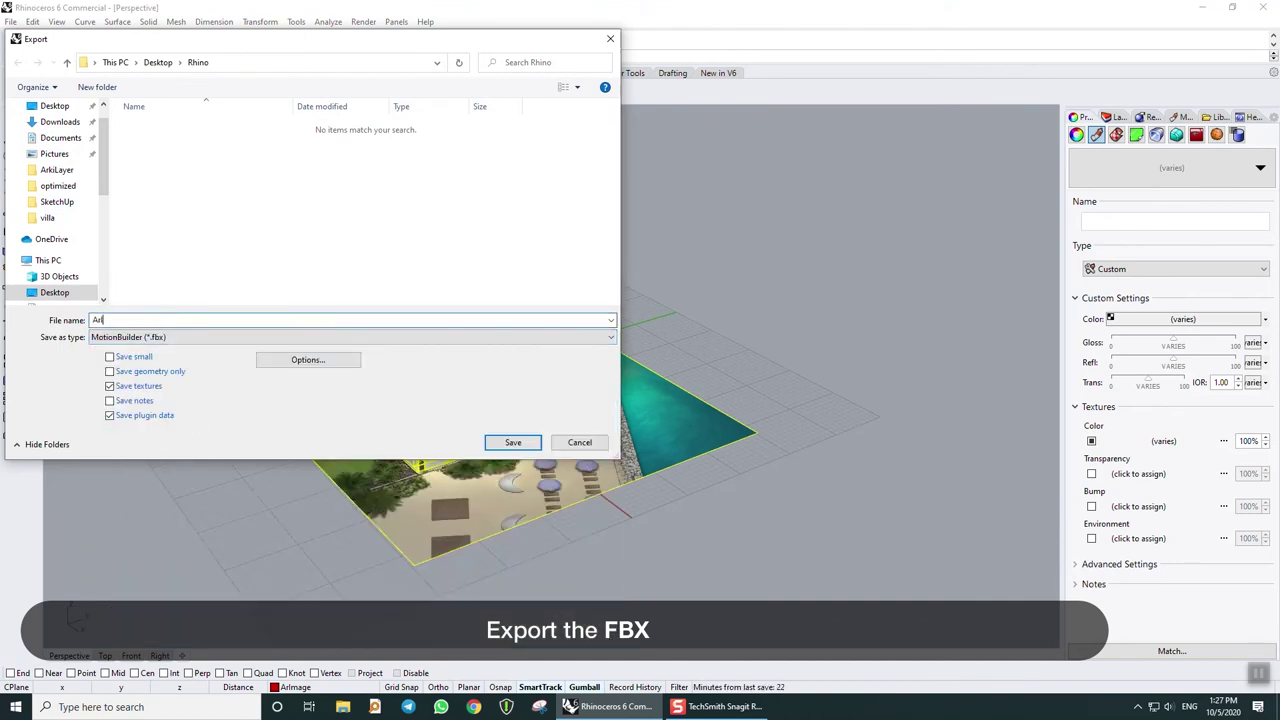
pyautogui.write('mage_Basic_R')
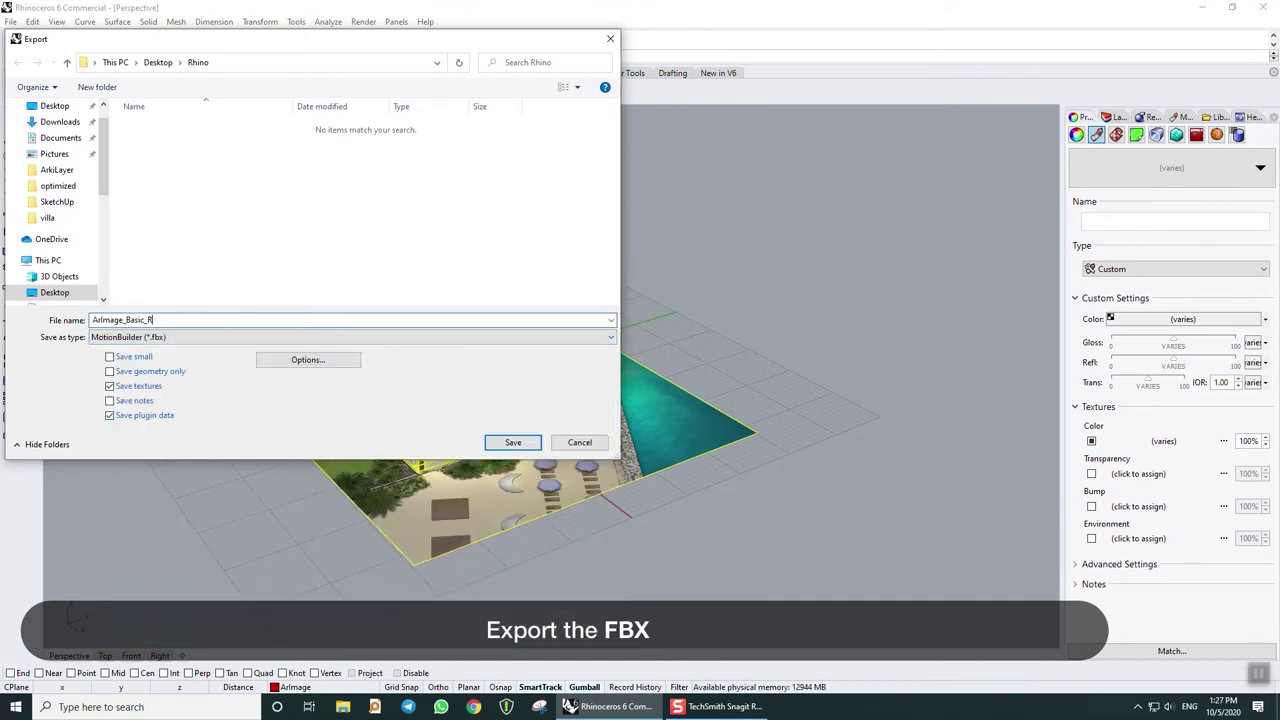
pyautogui.write('hino')
pyautogui.click(513, 444)
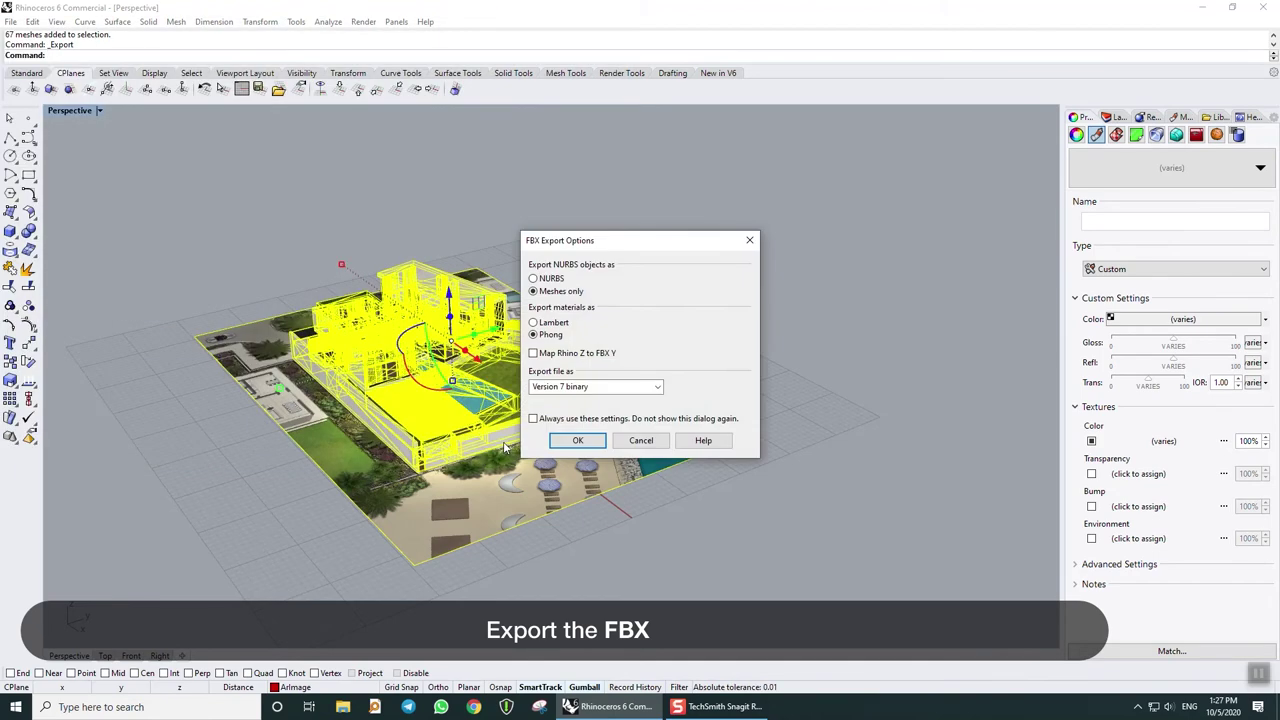
pyautogui.click(561, 446)
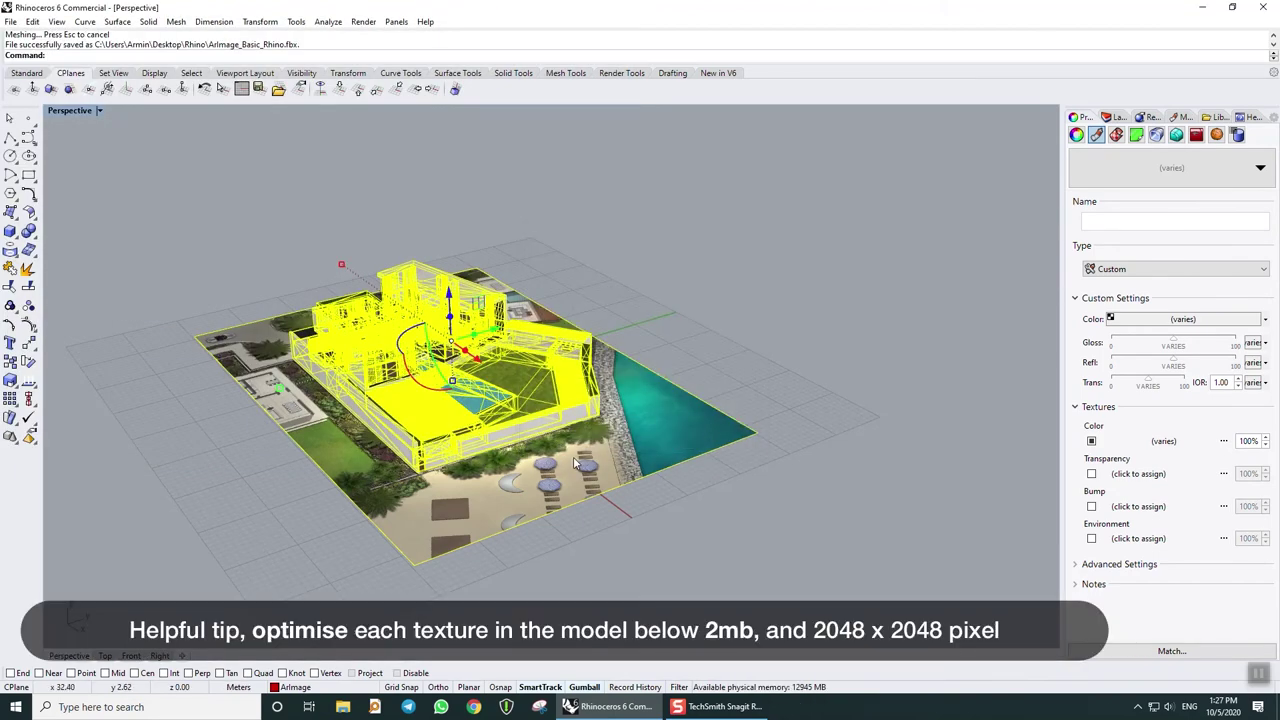
pyautogui.click(765, 551)
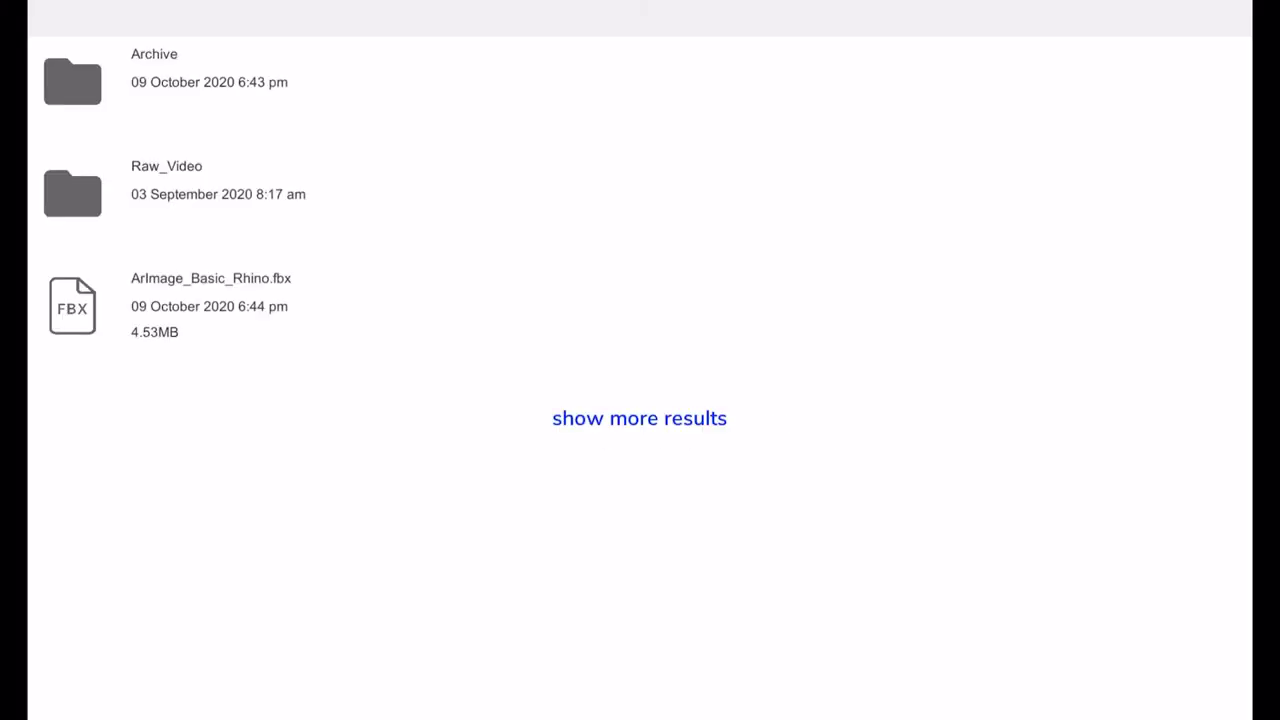
# Step: Tap ArImage_Basic_Rhino.fbx in the file list to download it into ArImage
pyautogui.click(210, 278)
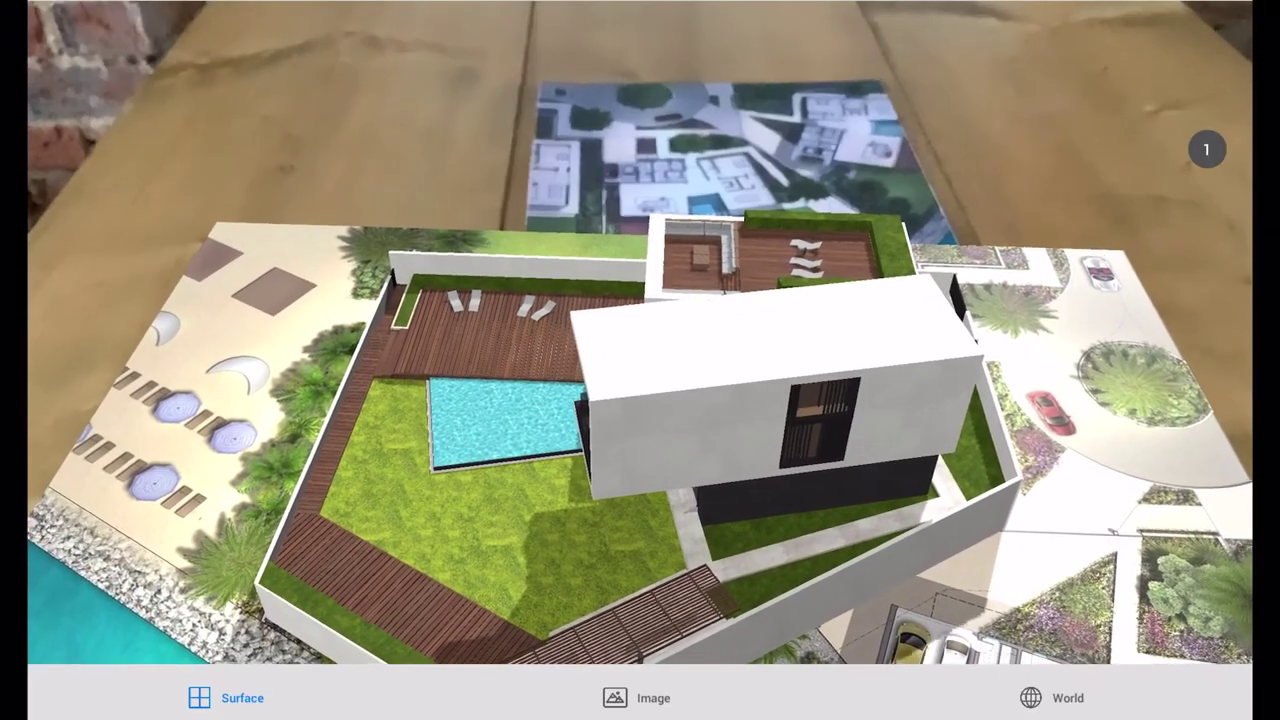
# Step: Use Image anchor mode to place the villa over the printed site plan in ArImage
pyautogui.click(654, 694)
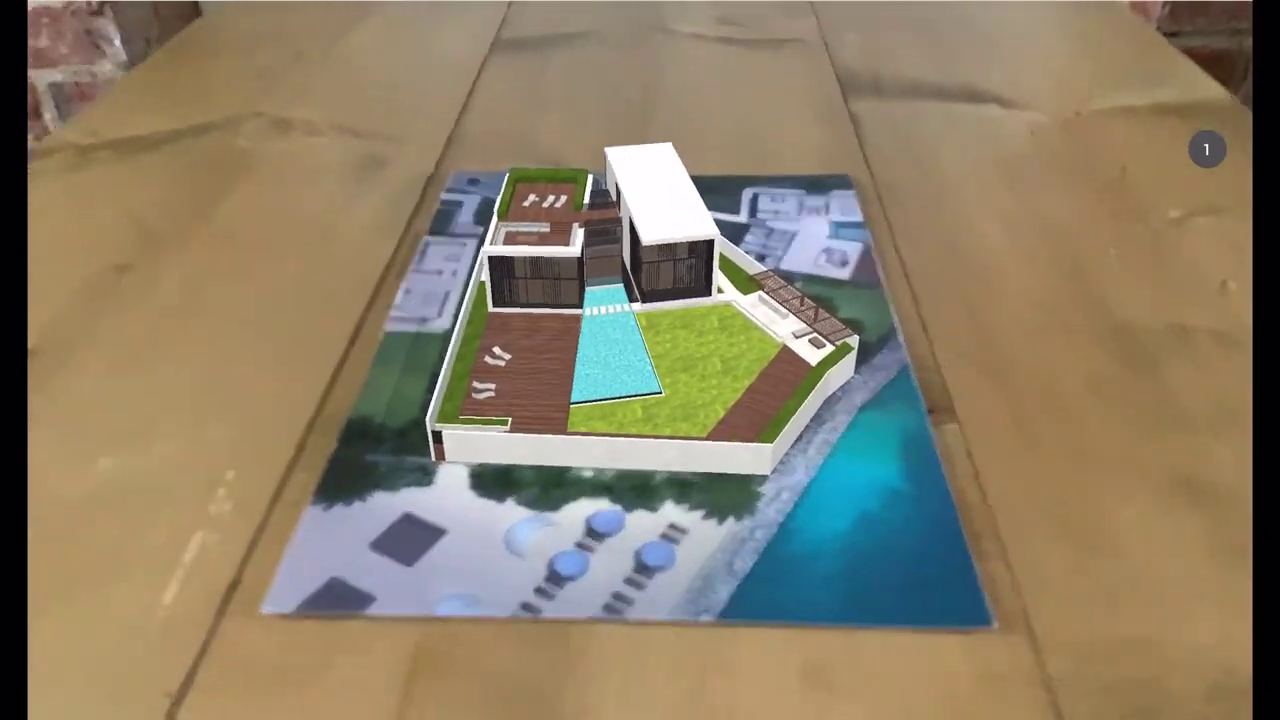